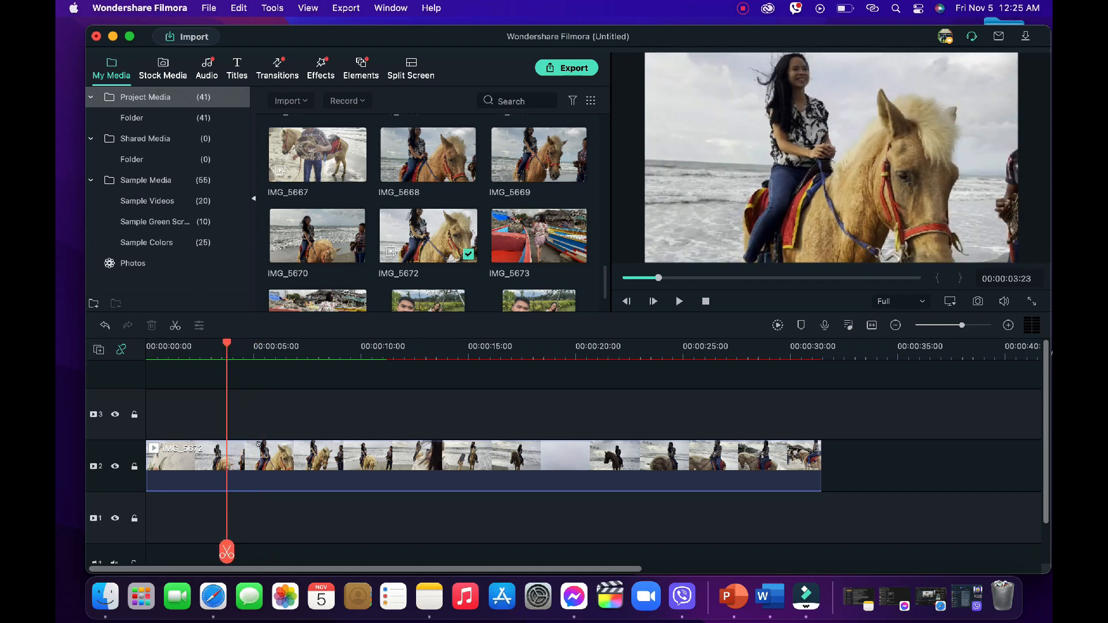
- Split the IMG_5672 clip at 00:00:03:23 and delete the part before the cut
left_click(258, 445)
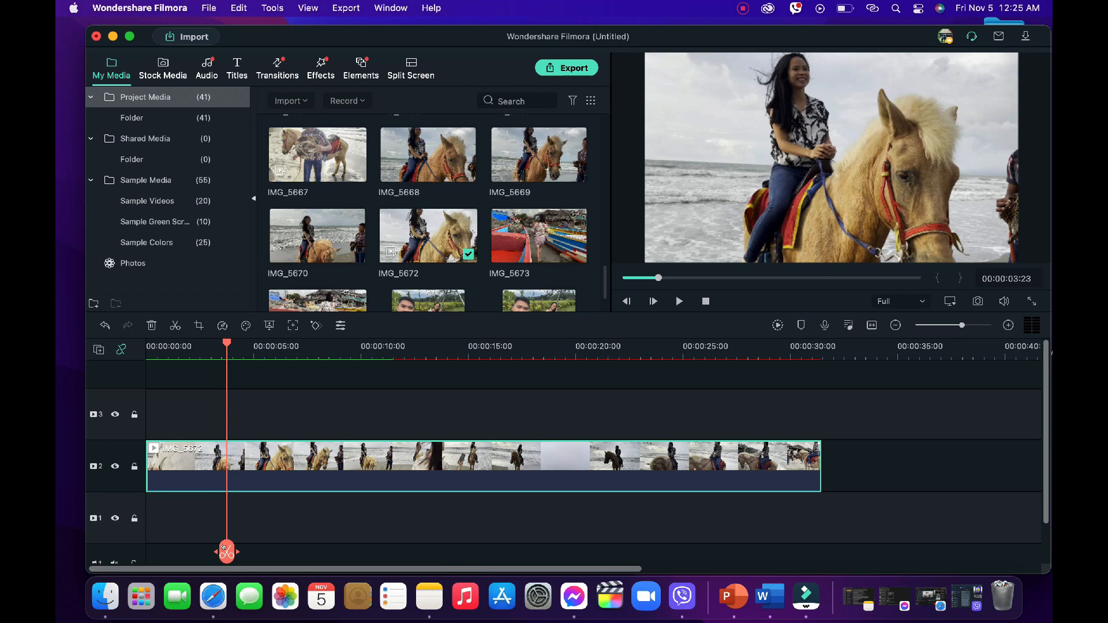
left_click(227, 551)
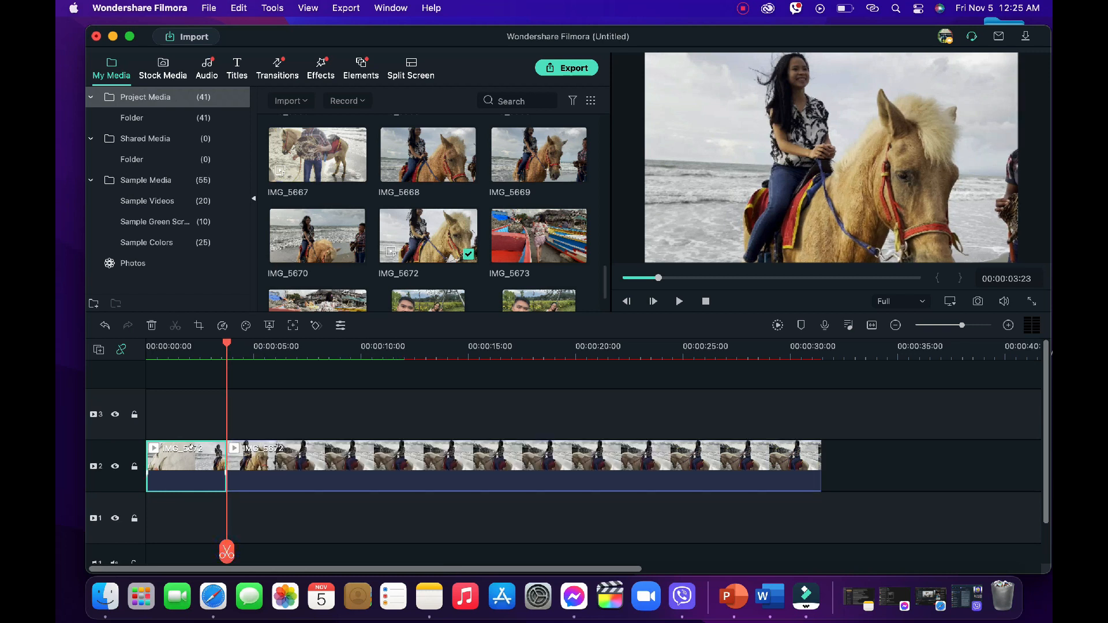
key("Delete")
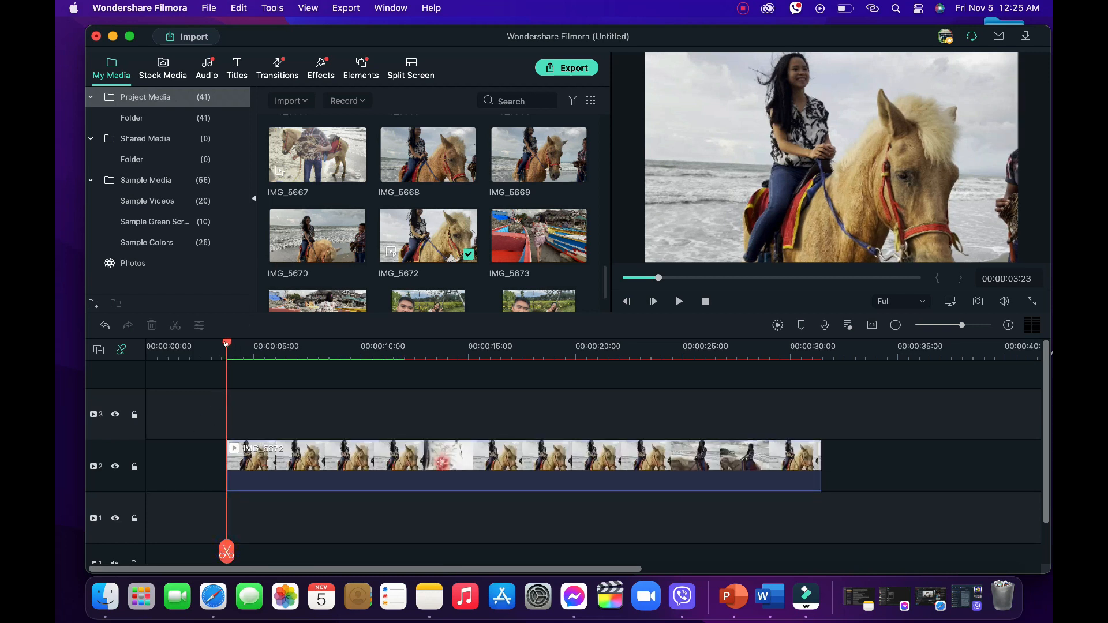
- Split the IMG_5672 clip at 00:00:05:07 and delete the part after the cut
left_click_drag(226, 342, 258, 342)
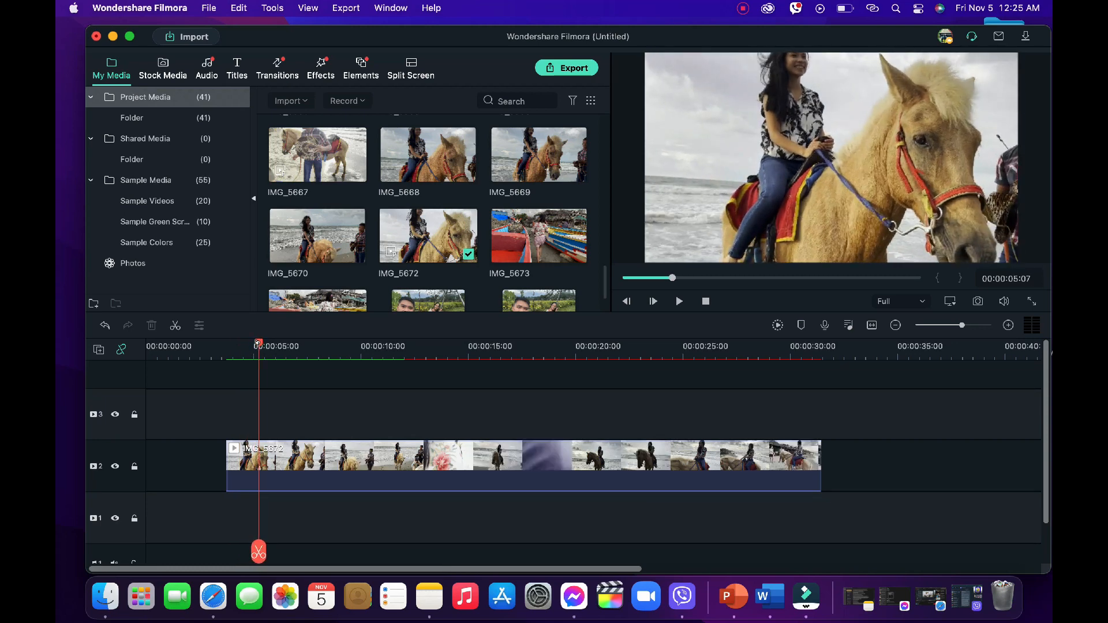
left_click(258, 553)
left_click(329, 444)
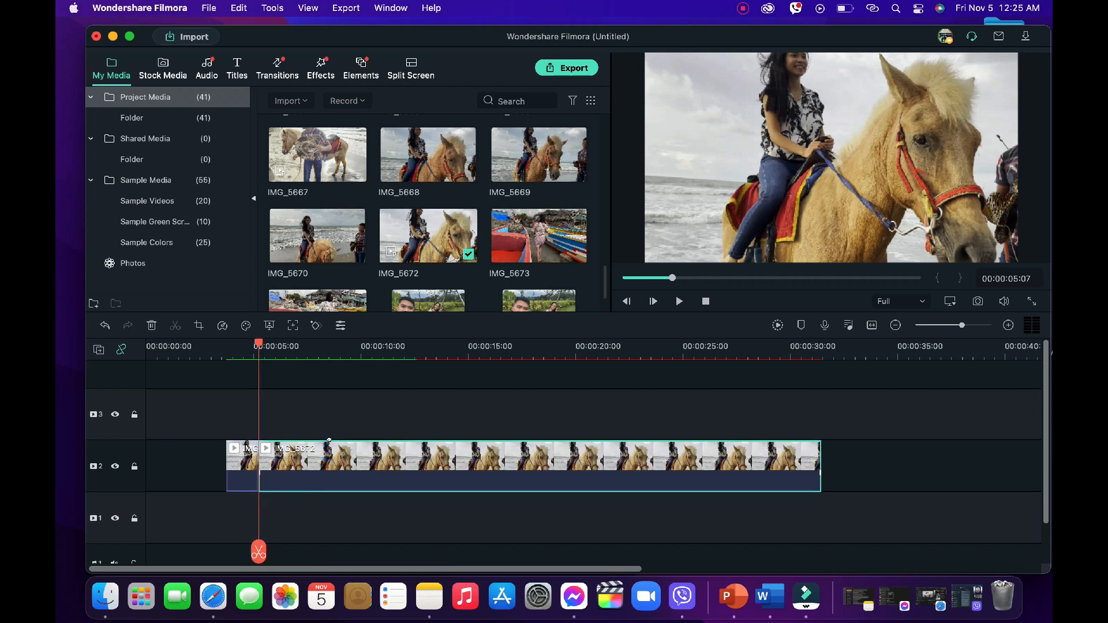
key("Delete")
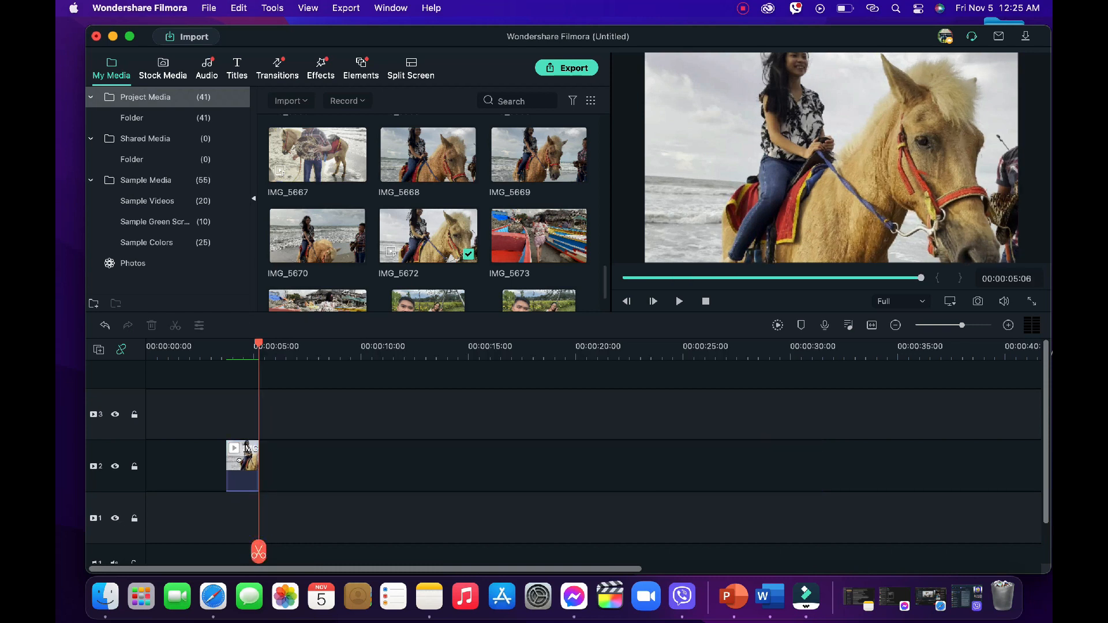
- Slow the remaining IMG_5672 clip to 0.28x speed and move it to the start of the timeline
left_click(239, 460)
right_click(248, 465)
scroll(277, 502, "down", 5)
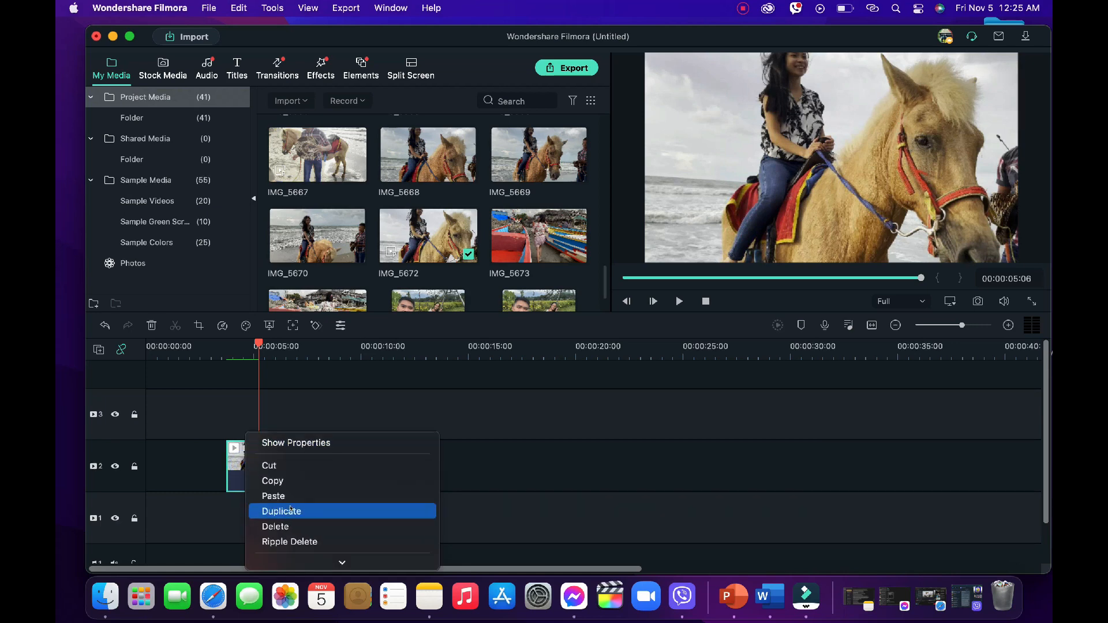
scroll(294, 490, "down", 2)
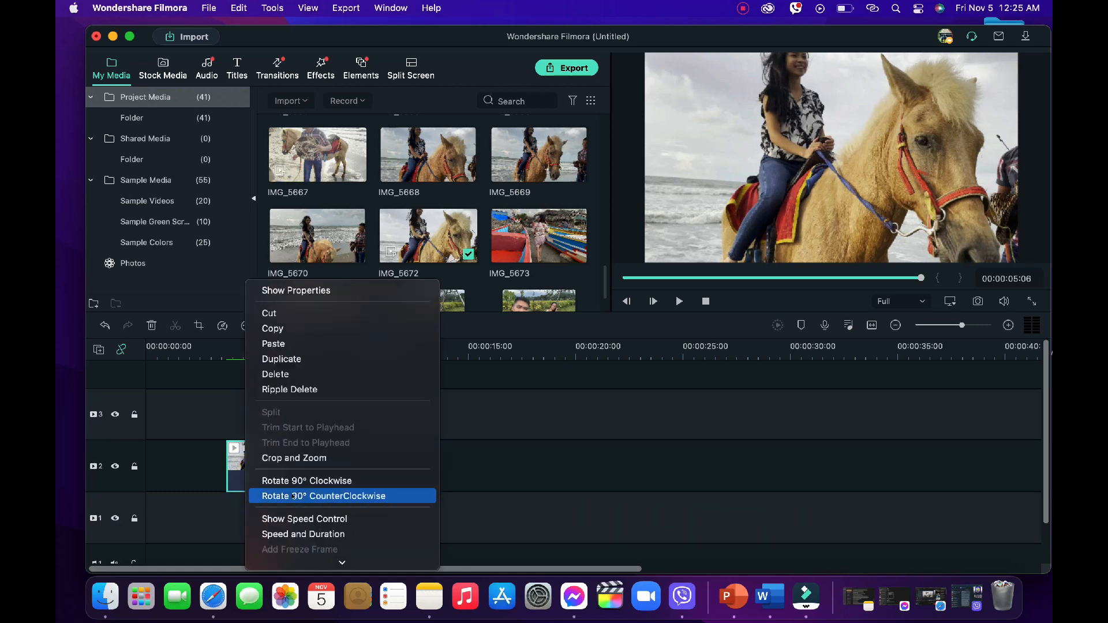
left_click(301, 517)
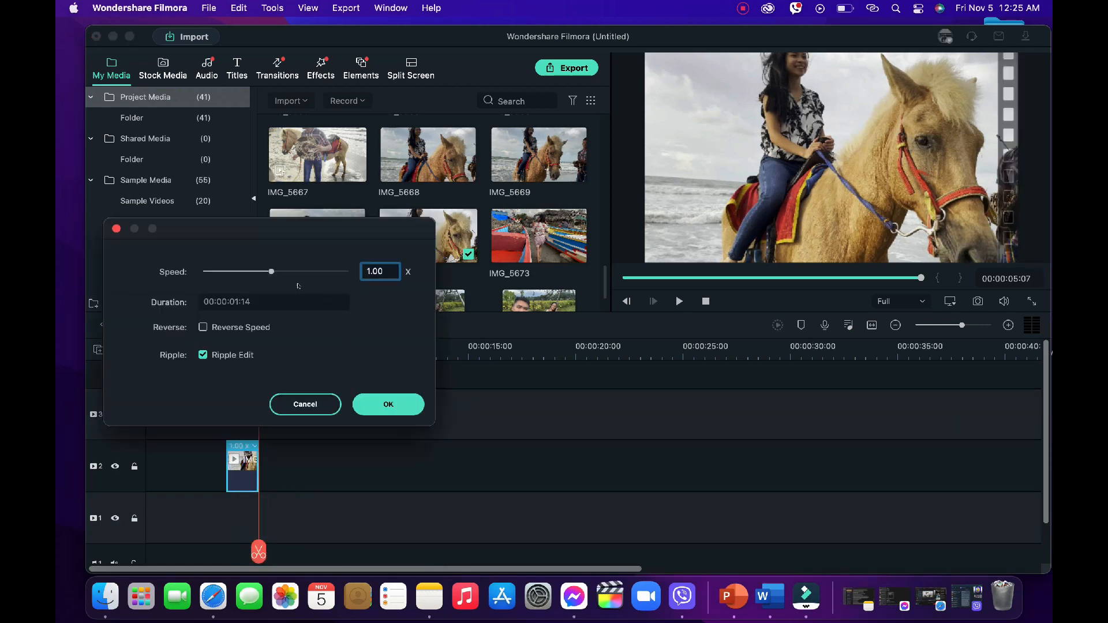
left_click_drag(270, 272, 219, 271)
left_click(380, 397)
left_click_drag(290, 460, 169, 458)
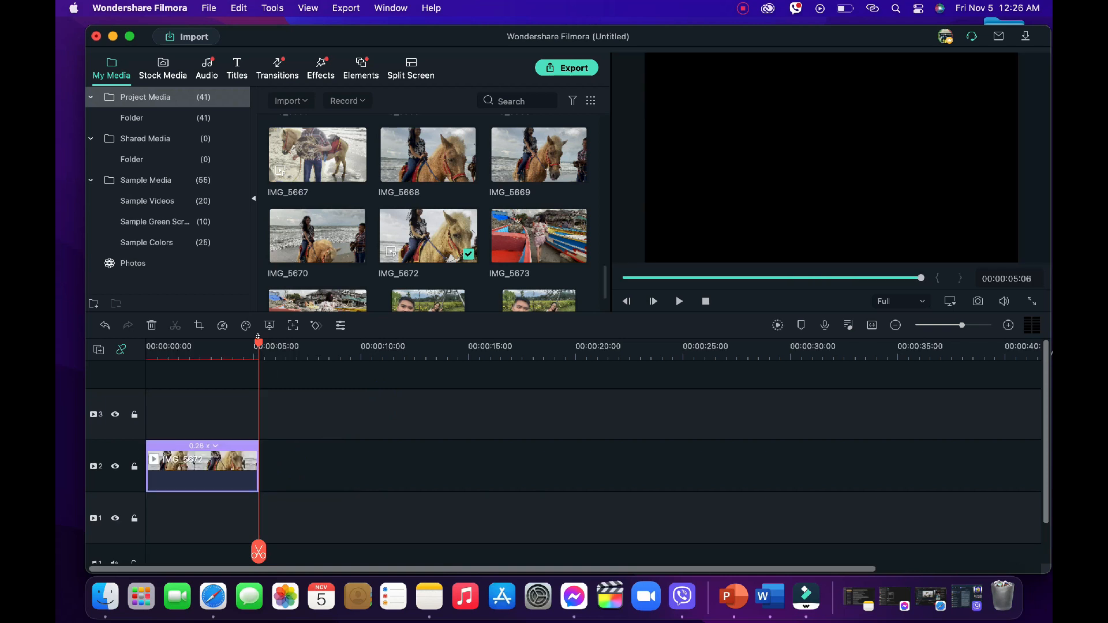
- Add the Basic 6 title on track 3 from the start of the timeline and match its length to the clip below
left_click_drag(256, 340, 146, 342)
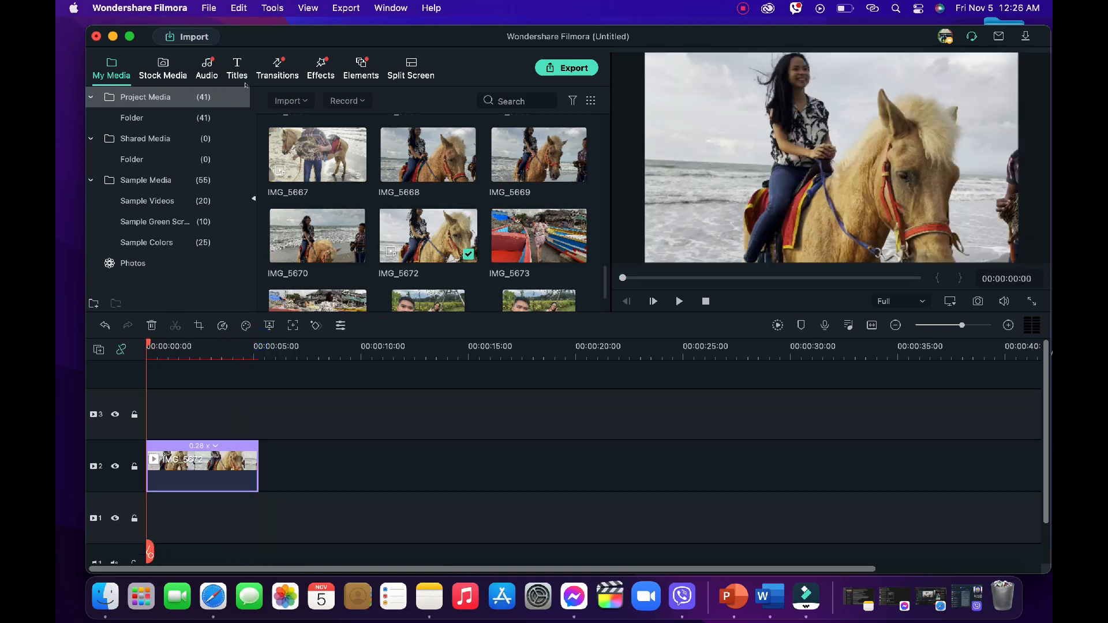
left_click(236, 72)
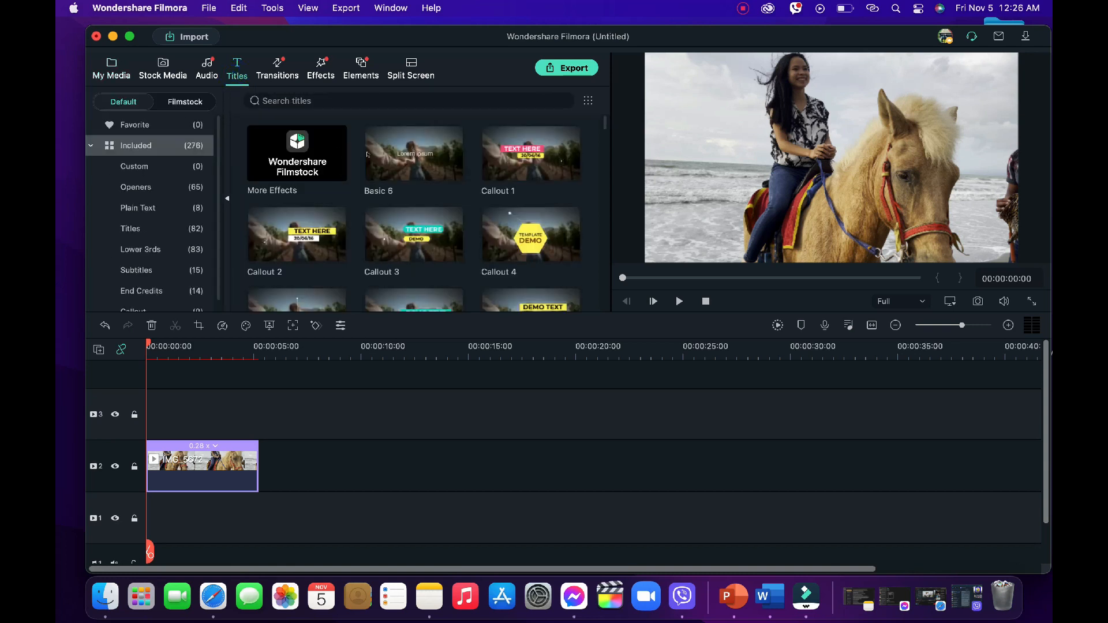
left_click(404, 154)
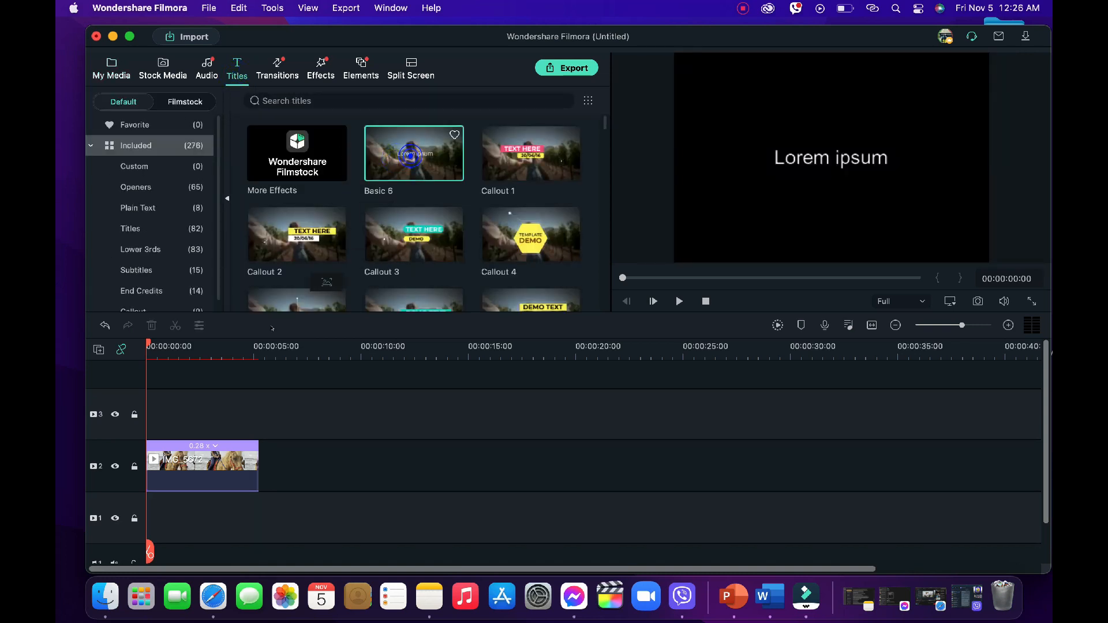
left_click_drag(271, 328, 258, 420)
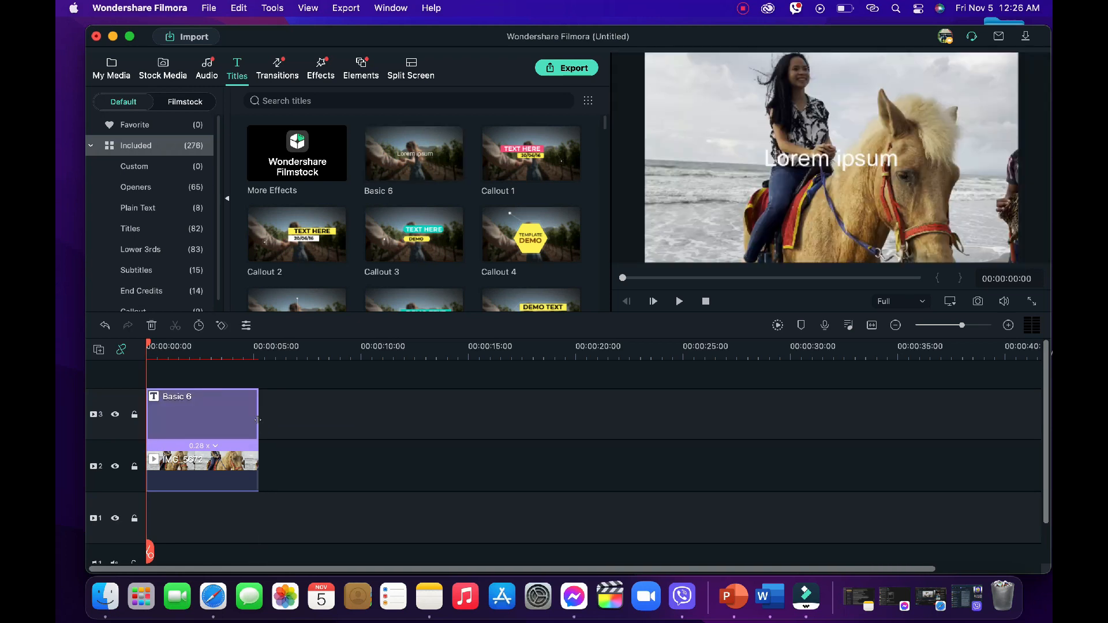
- Replace the Basic 6 title's placeholder text with "WELCOME TO SAN FABIAN"
double_click(223, 411)
left_click_drag(393, 165, 291, 156)
type("WELC")
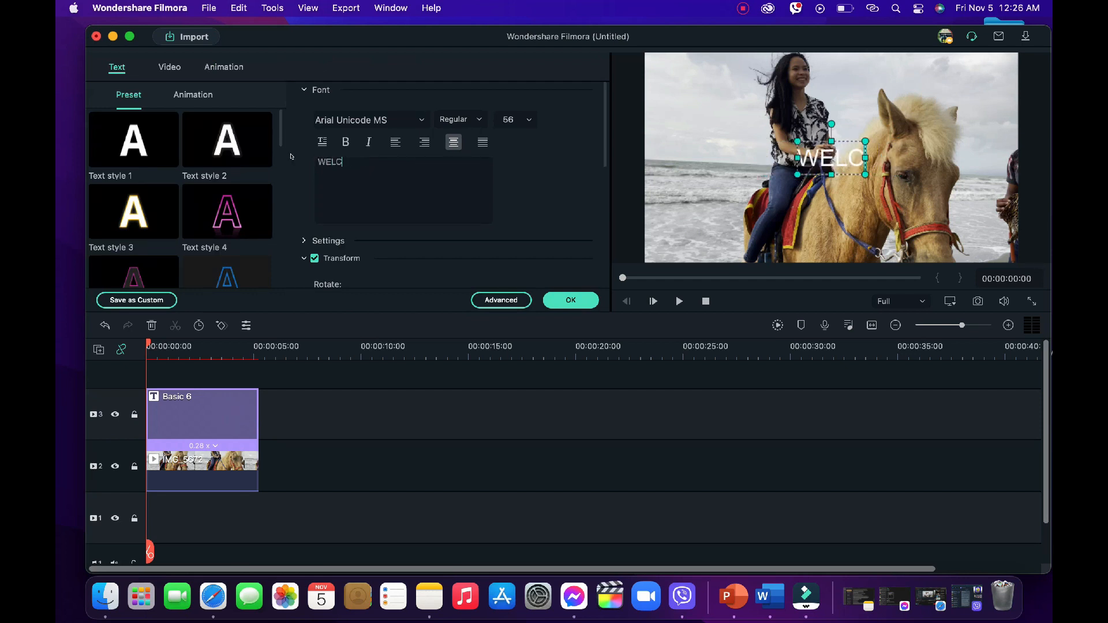
type("OME TO SAN FABIAN")
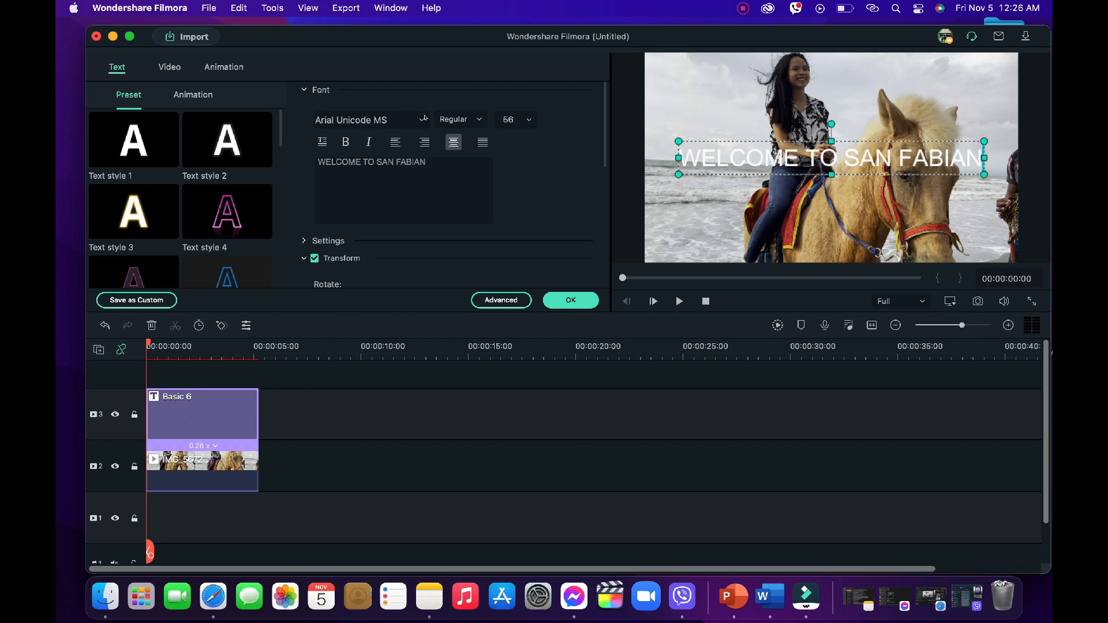
- Set the title's font to Surfing Capital and apply the Text style 2 preset
left_click(422, 120)
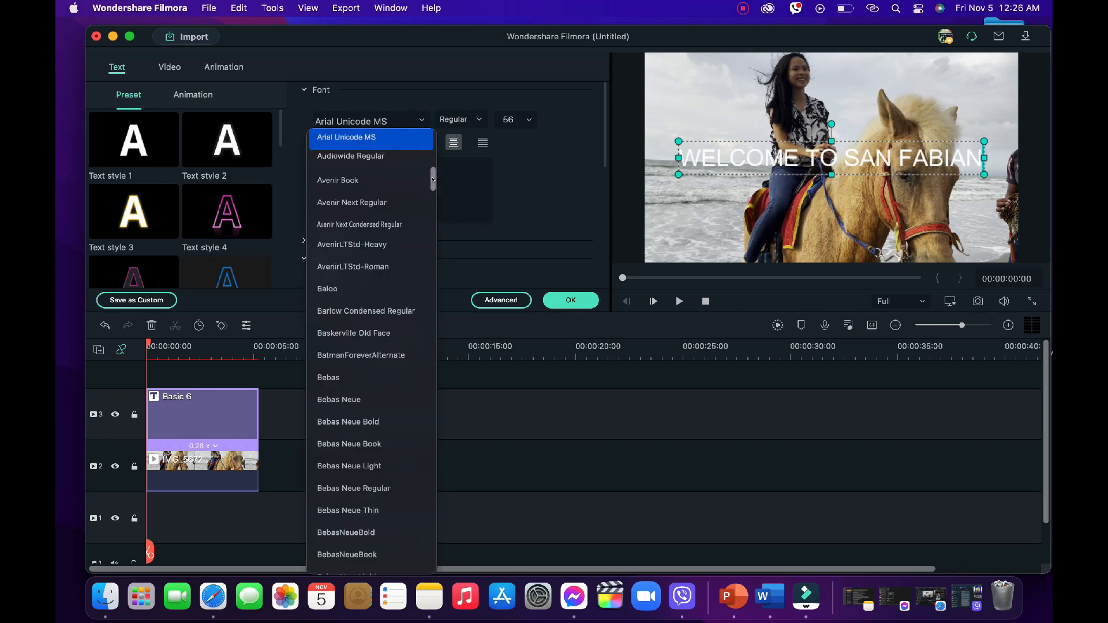
left_click(334, 288)
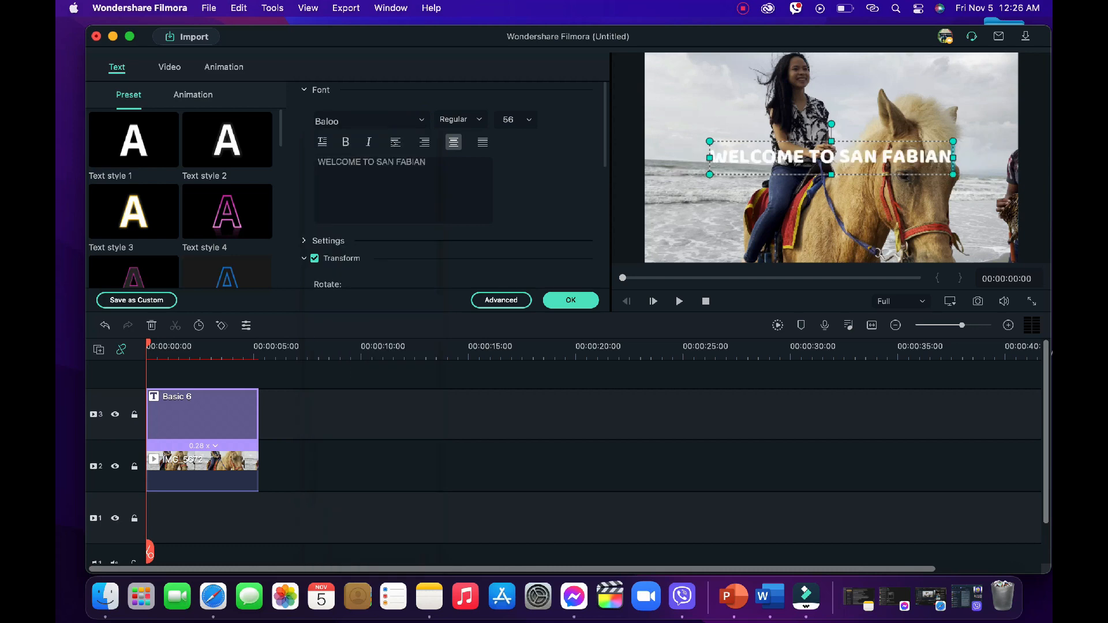
left_click(418, 121)
left_click_drag(432, 186, 438, 522)
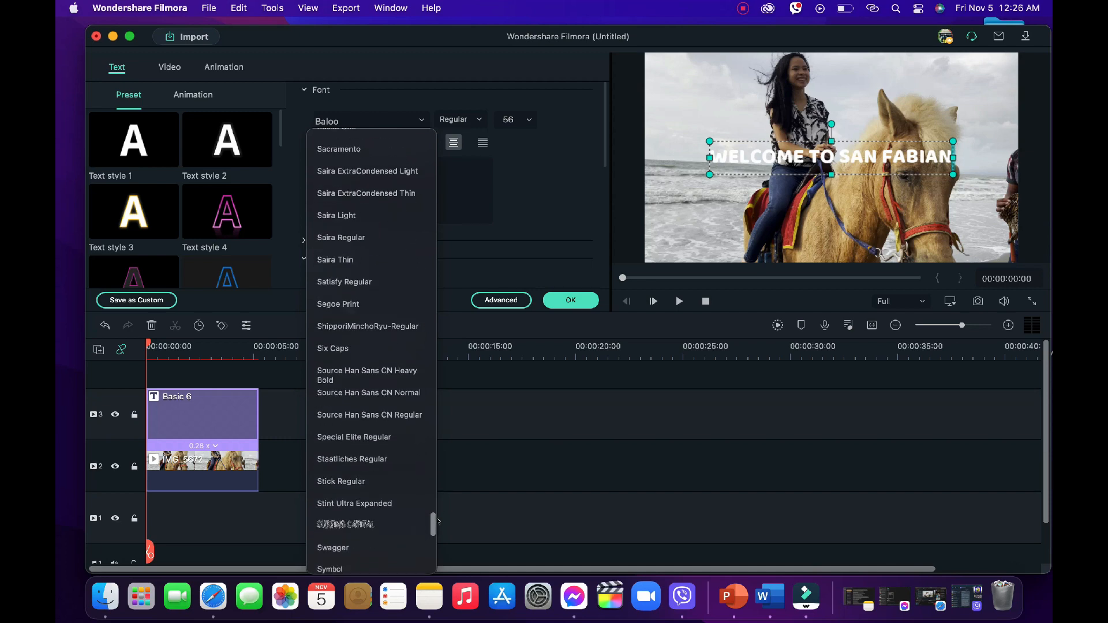
left_click(363, 524)
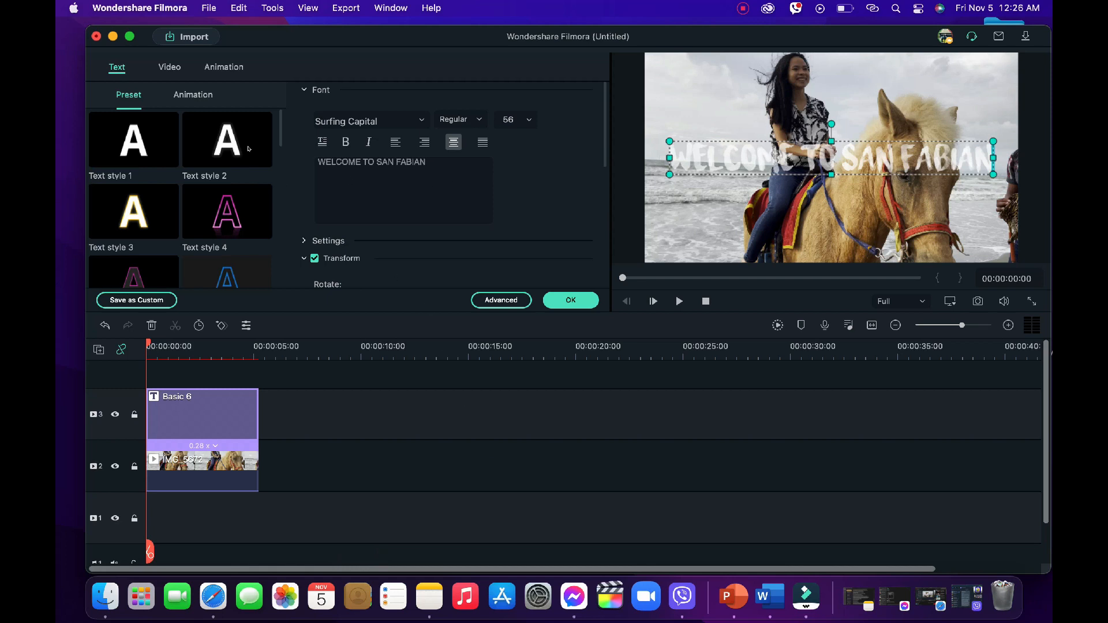
left_click(248, 149)
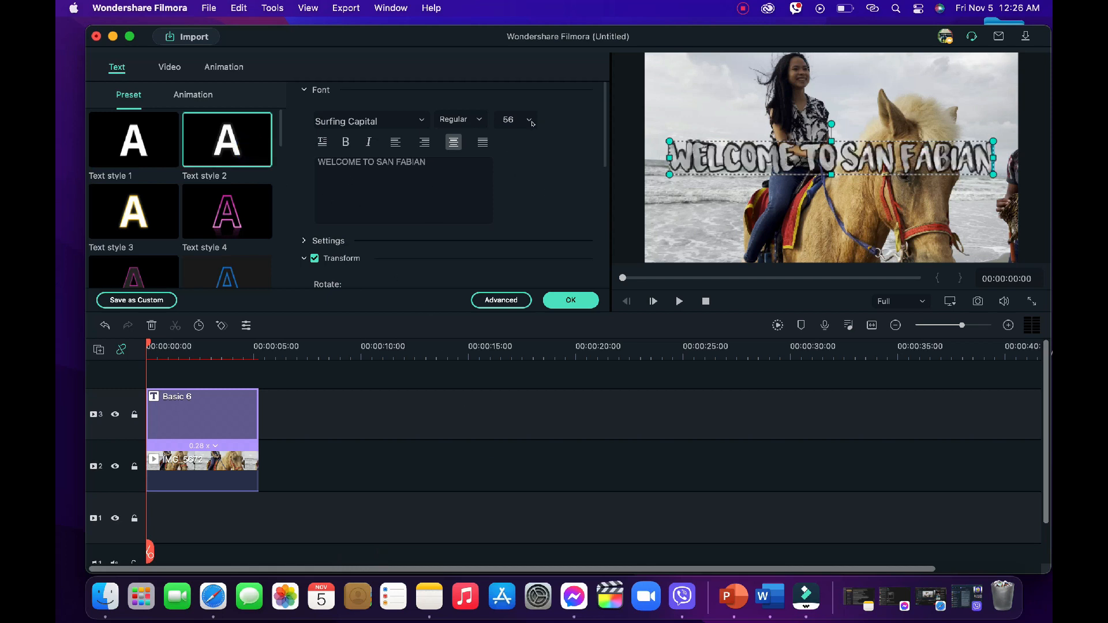
- Set the title's font size to 50 and move the text slightly up and to the left in the frame
left_click(530, 121)
left_click(515, 292)
left_click(532, 122)
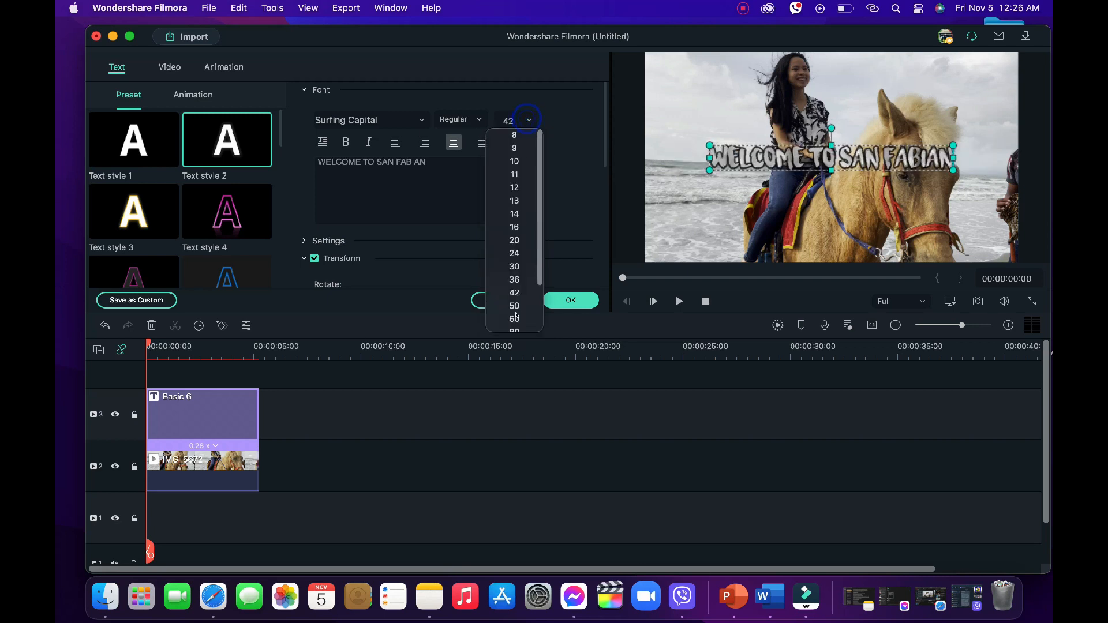
left_click(517, 306)
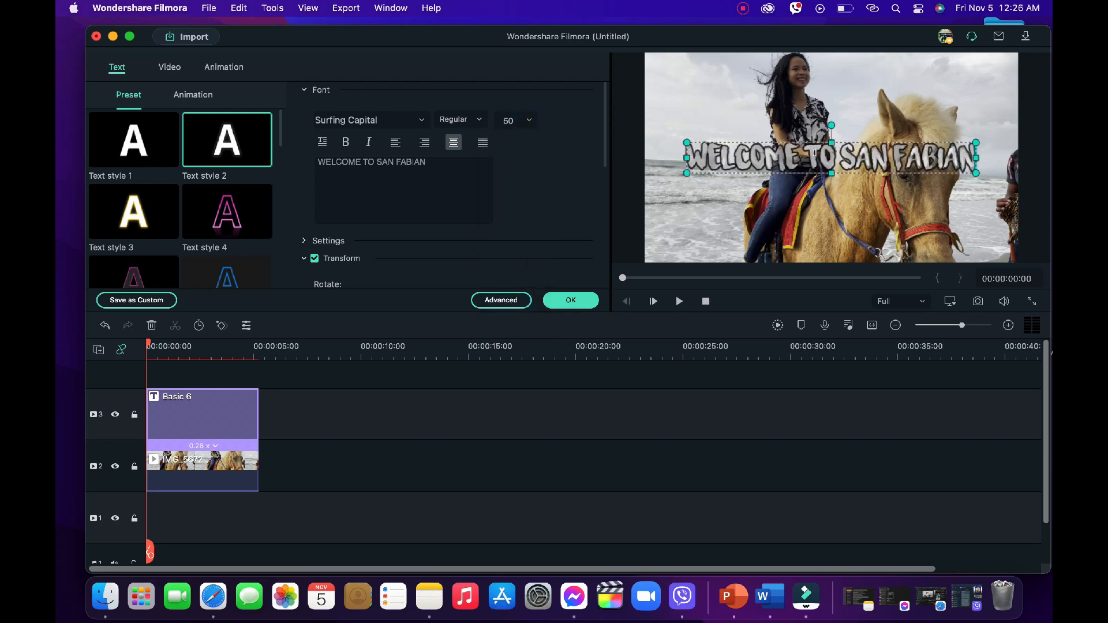
left_click_drag(858, 139, 846, 119)
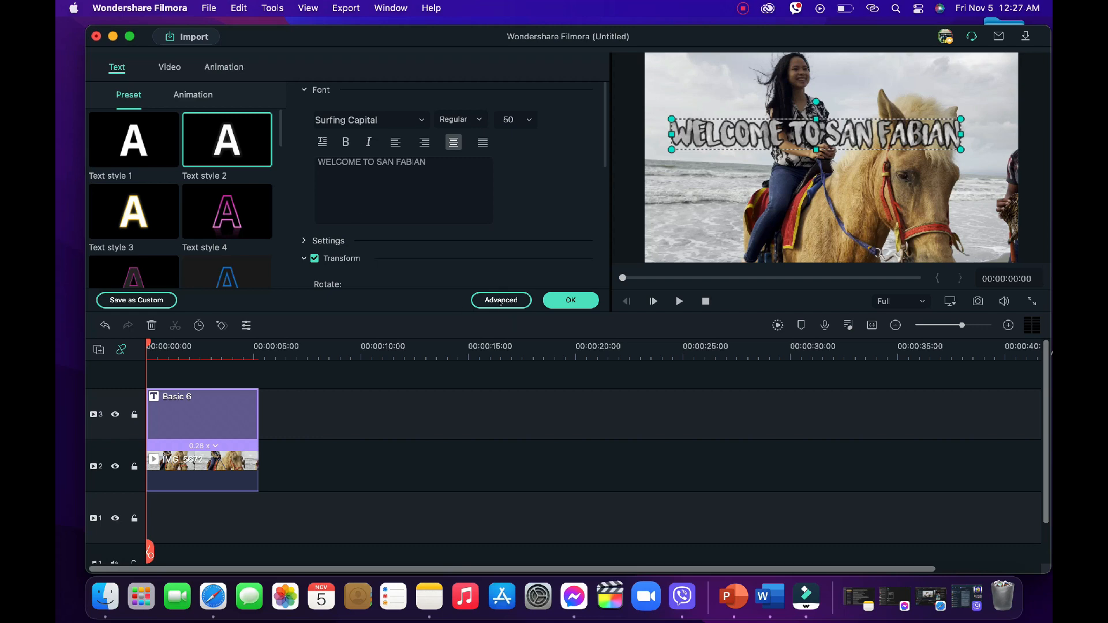
- Apply the Right Roll animation to the title in the advanced title editor and accept the title edits
left_click(501, 301)
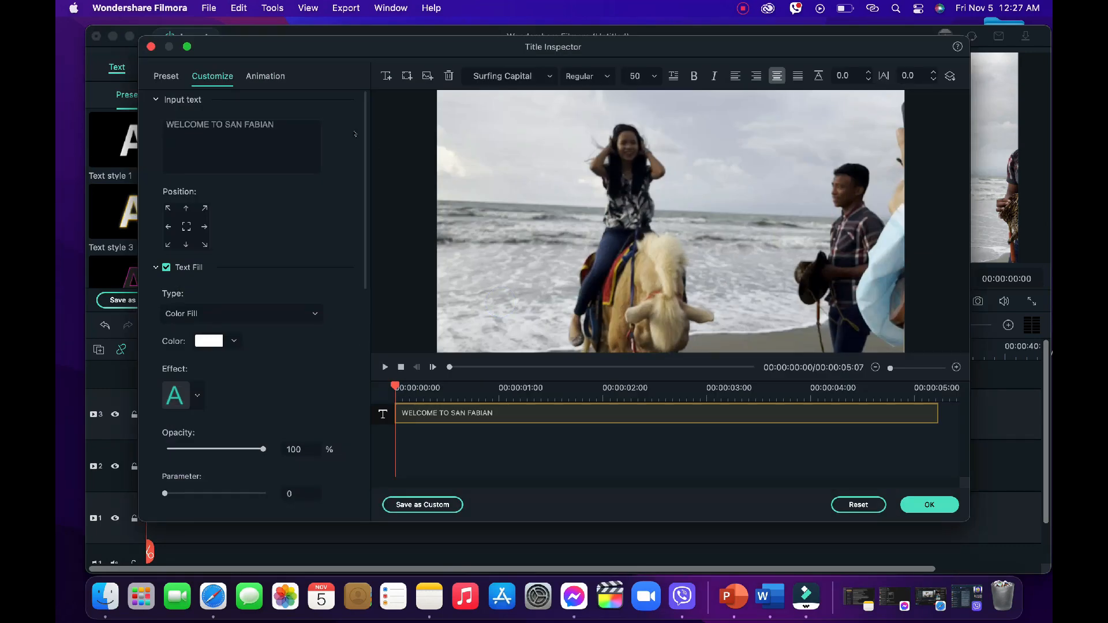
left_click(275, 77)
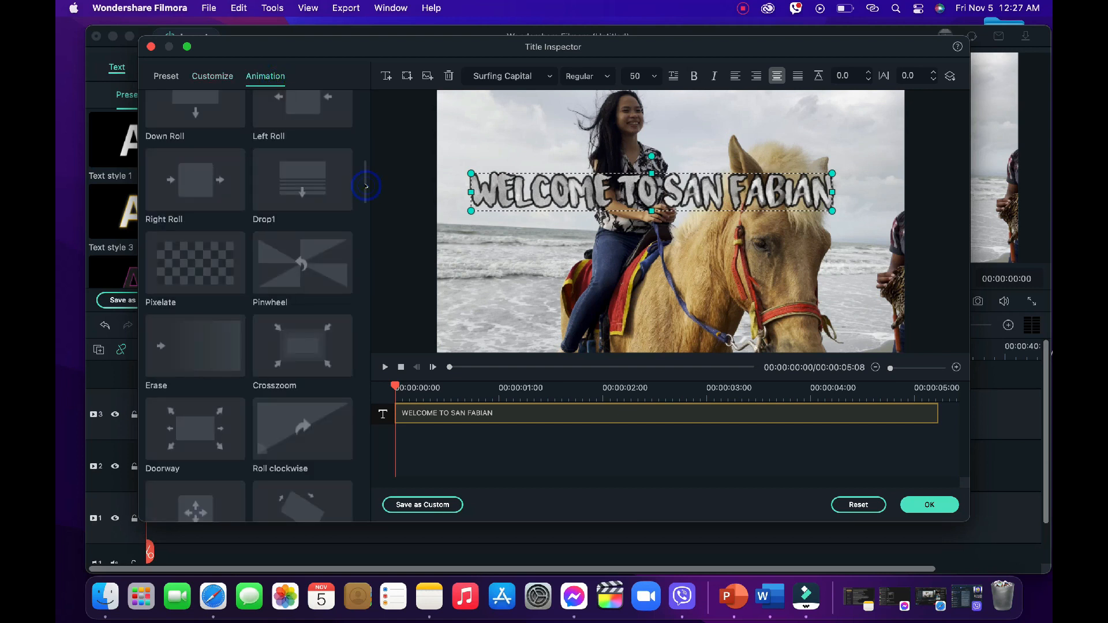
left_click(193, 178)
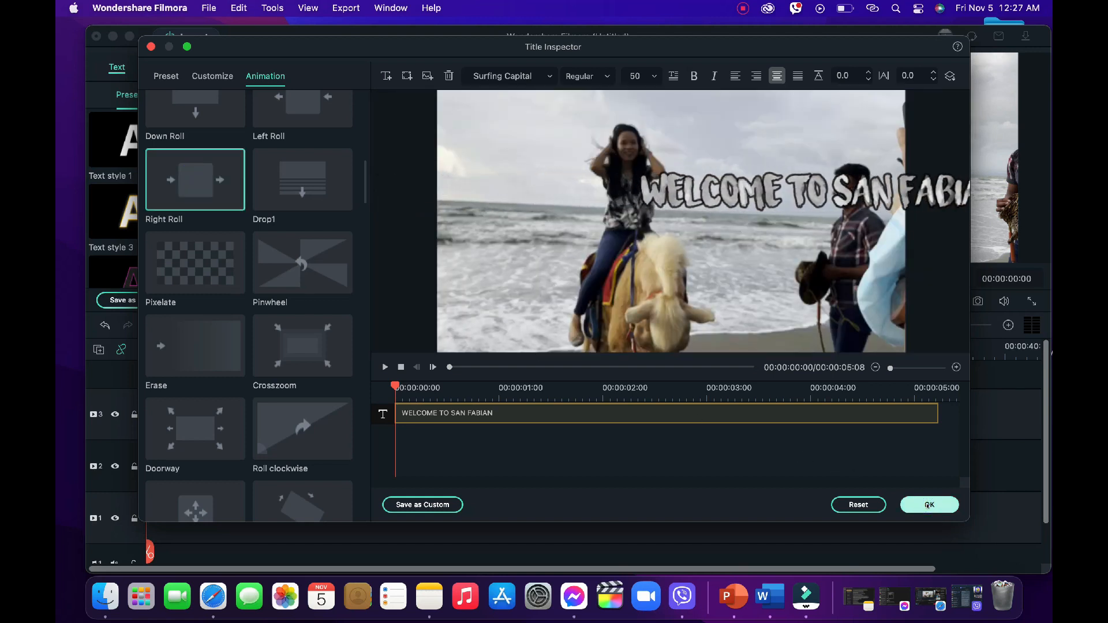
left_click(929, 506)
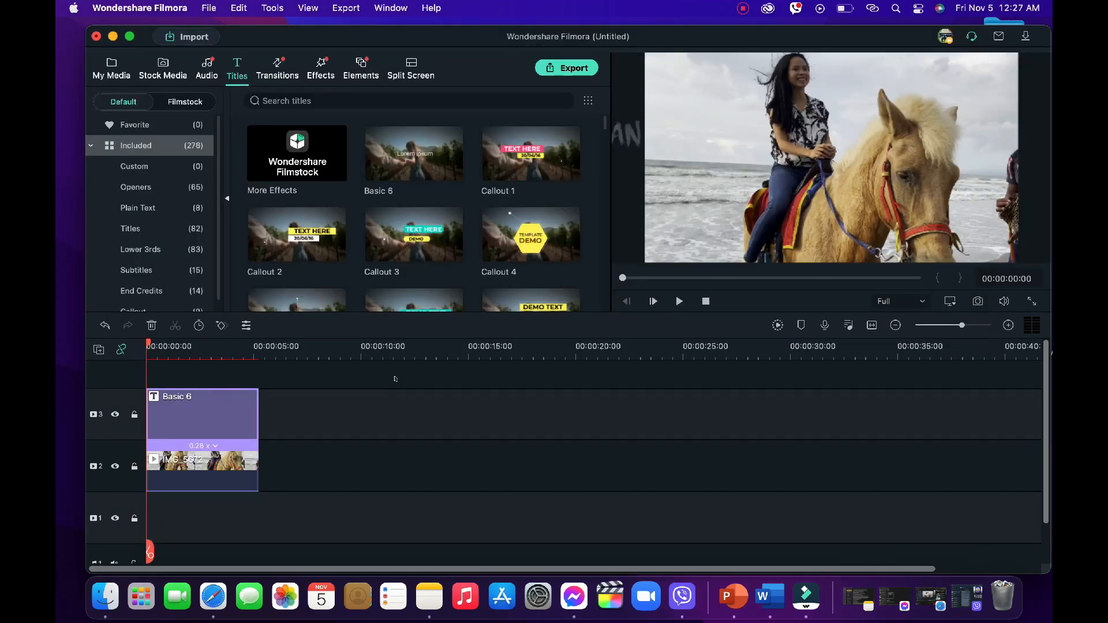
- Copy the slowed IMG_5672 clip and place the copy on track 4 above the title, aligned to the timeline start
left_click(212, 465)
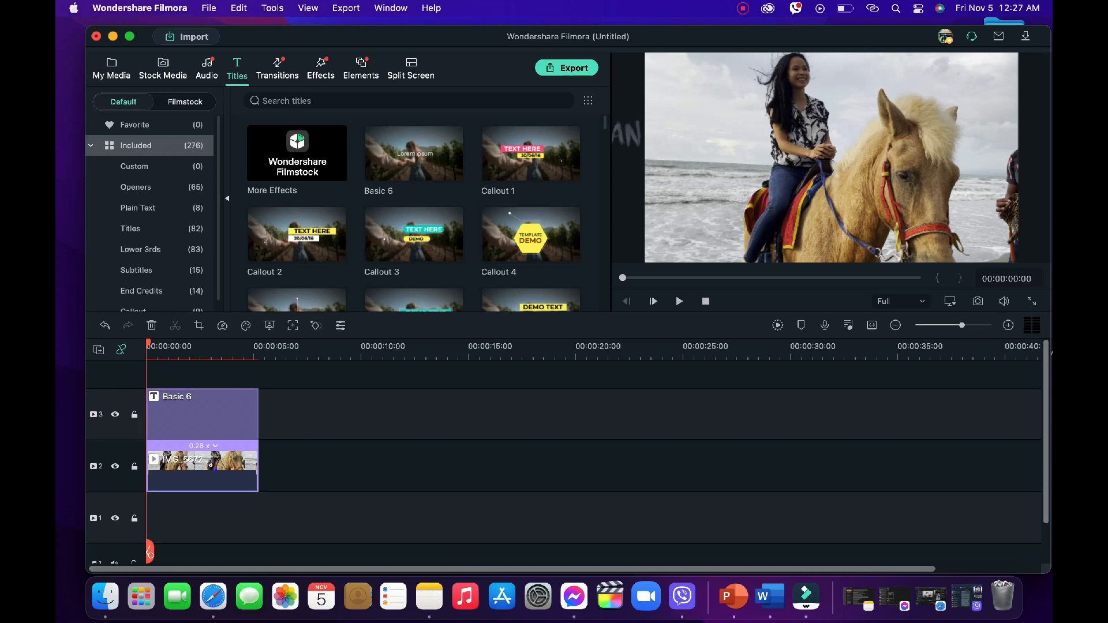
right_click(213, 465)
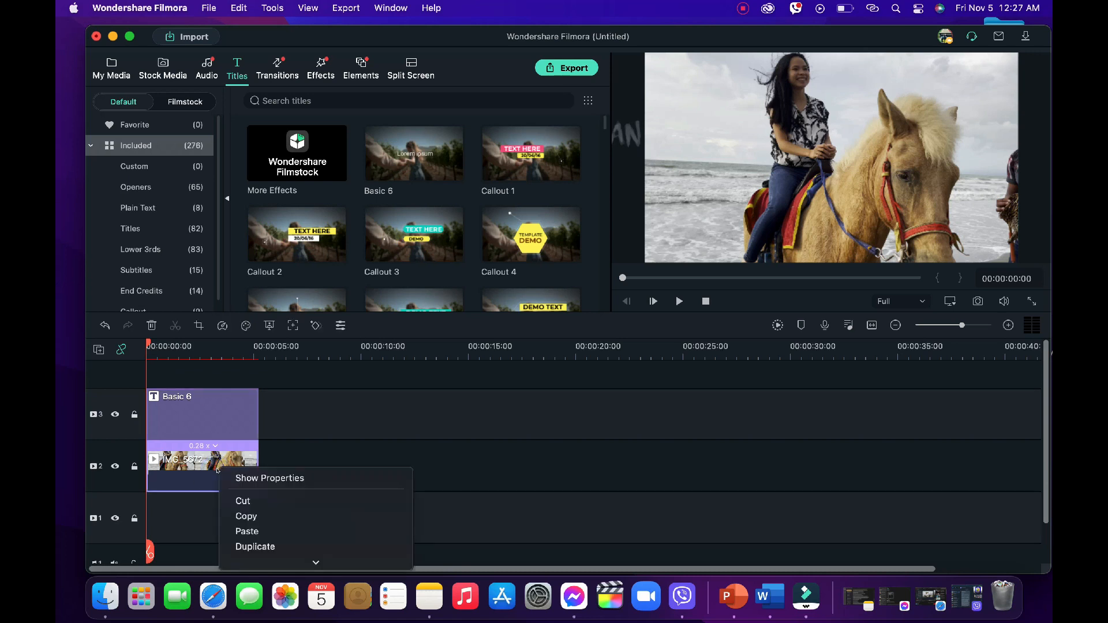
left_click(243, 515)
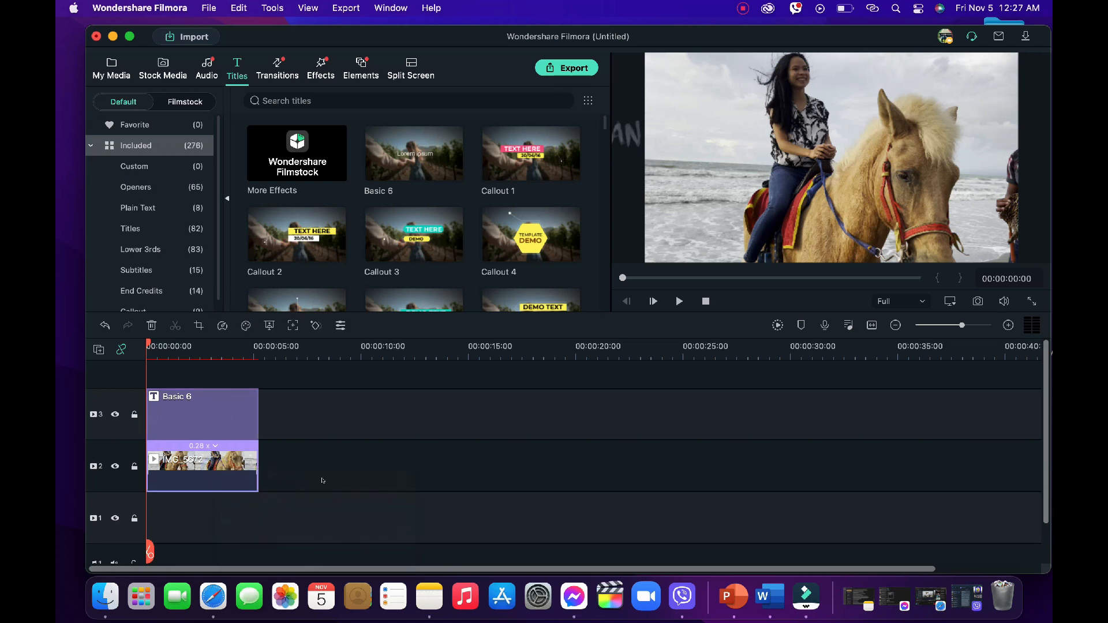
left_click(281, 349)
right_click(294, 371)
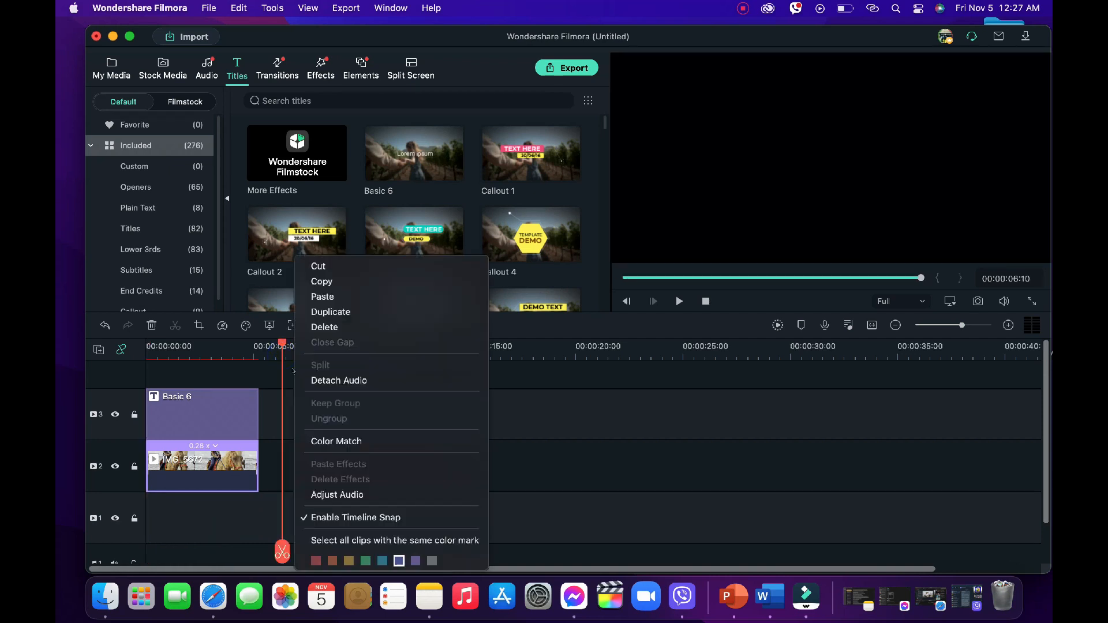
left_click(323, 296)
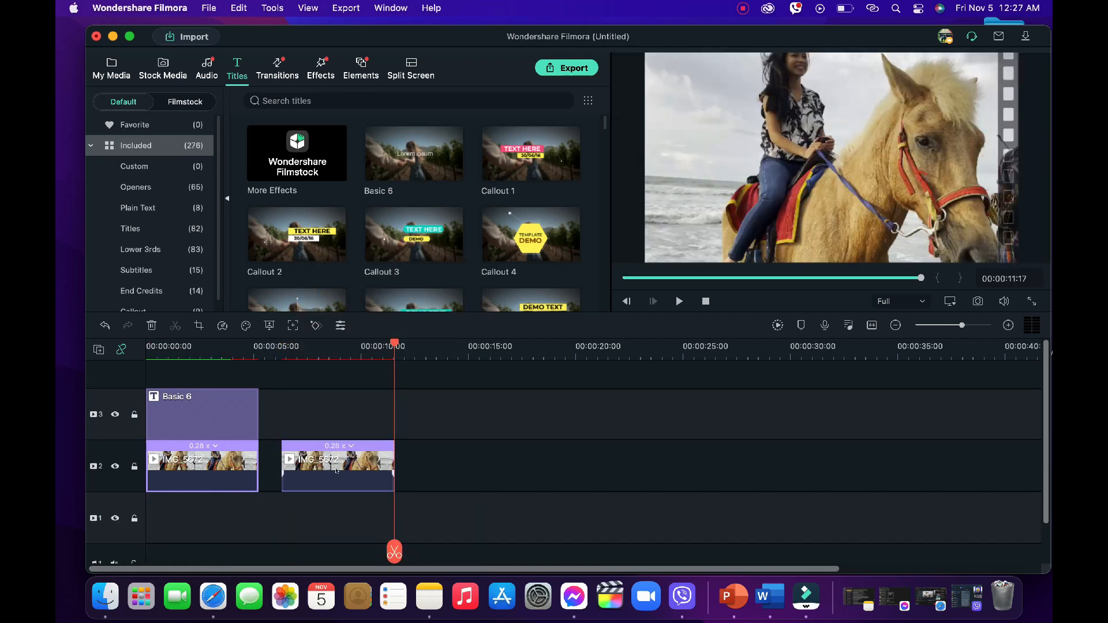
left_click_drag(330, 481, 196, 366)
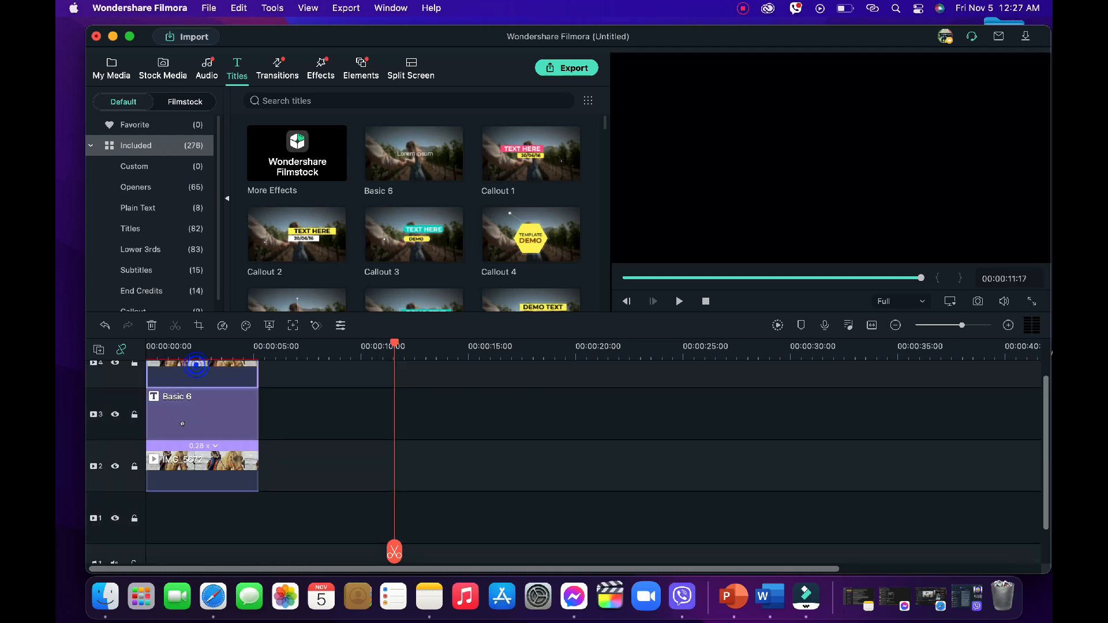
left_click_drag(394, 344, 110, 354)
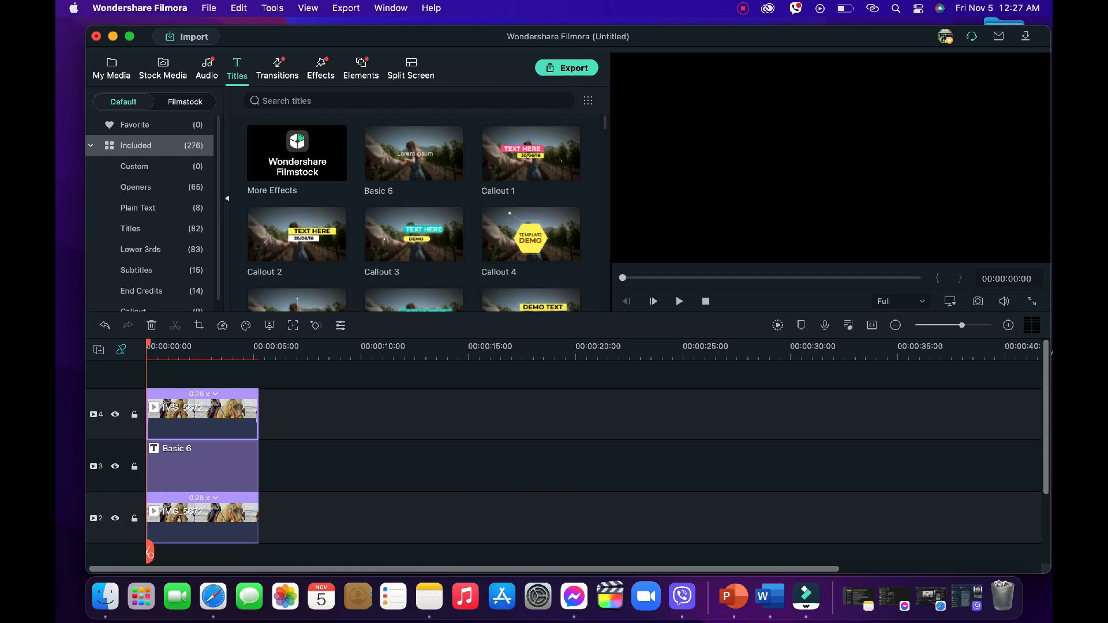
- Apply the Image Mask utility effect to the IMG_5672 copy on track 4
double_click(198, 409)
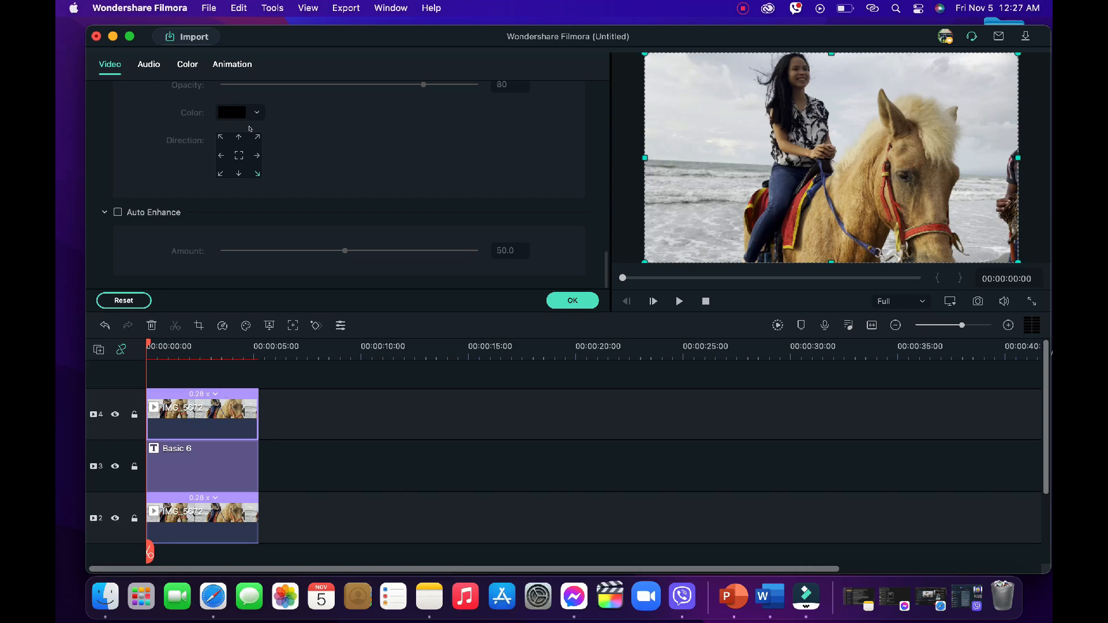
left_click(573, 301)
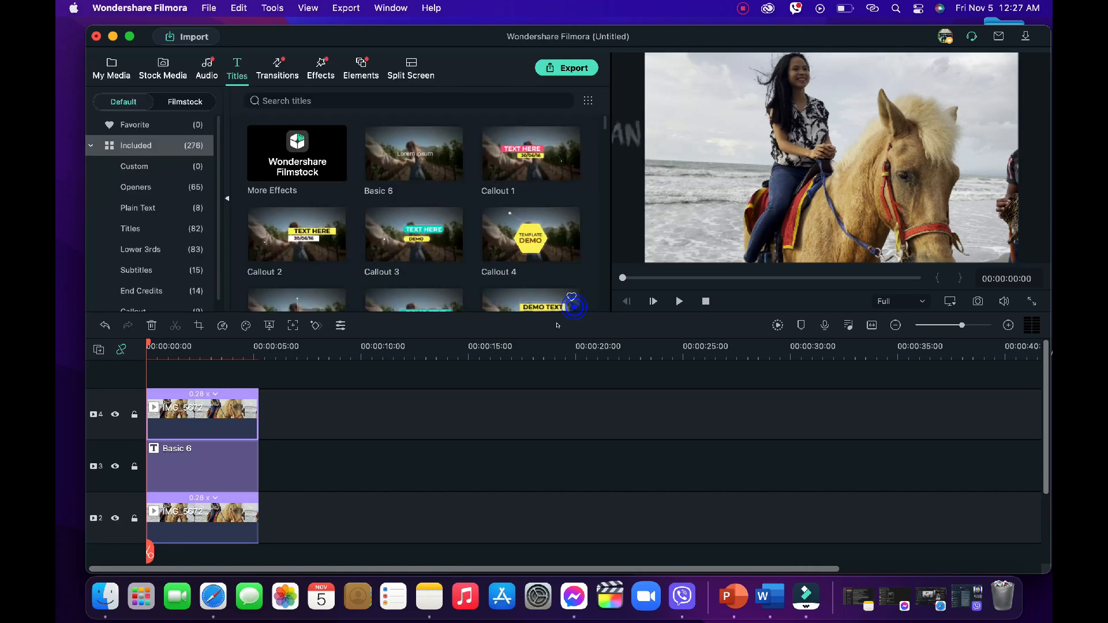
left_click(321, 68)
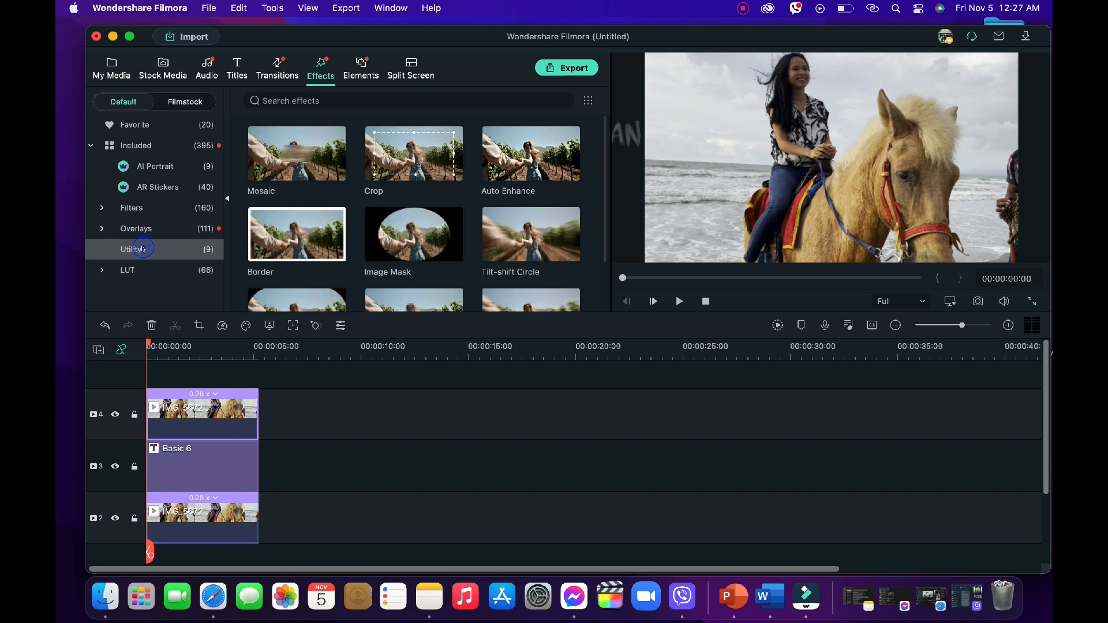
left_click(410, 234)
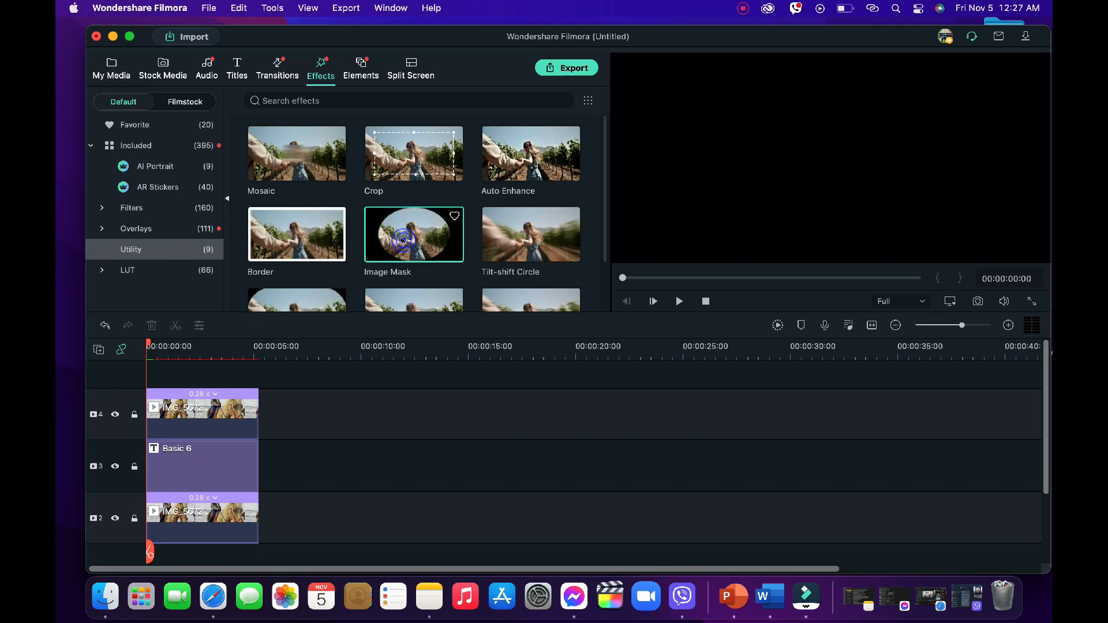
left_click_drag(410, 235, 194, 406)
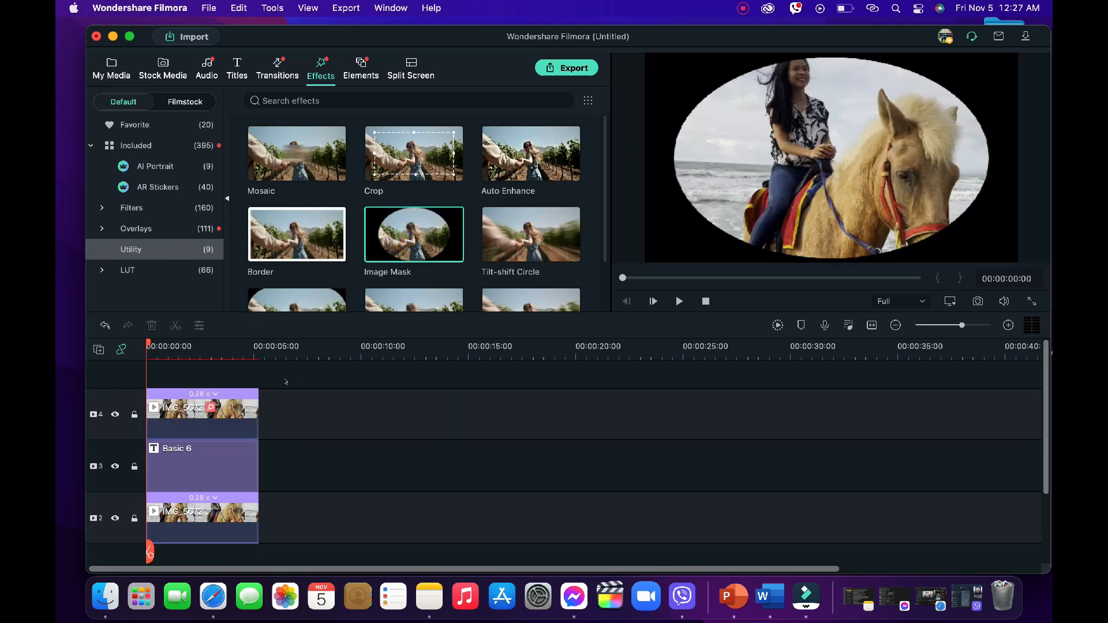
- Change the Image Mask shape on the track 4 clip to the upright rectangle in the first row of paths
left_click(228, 400)
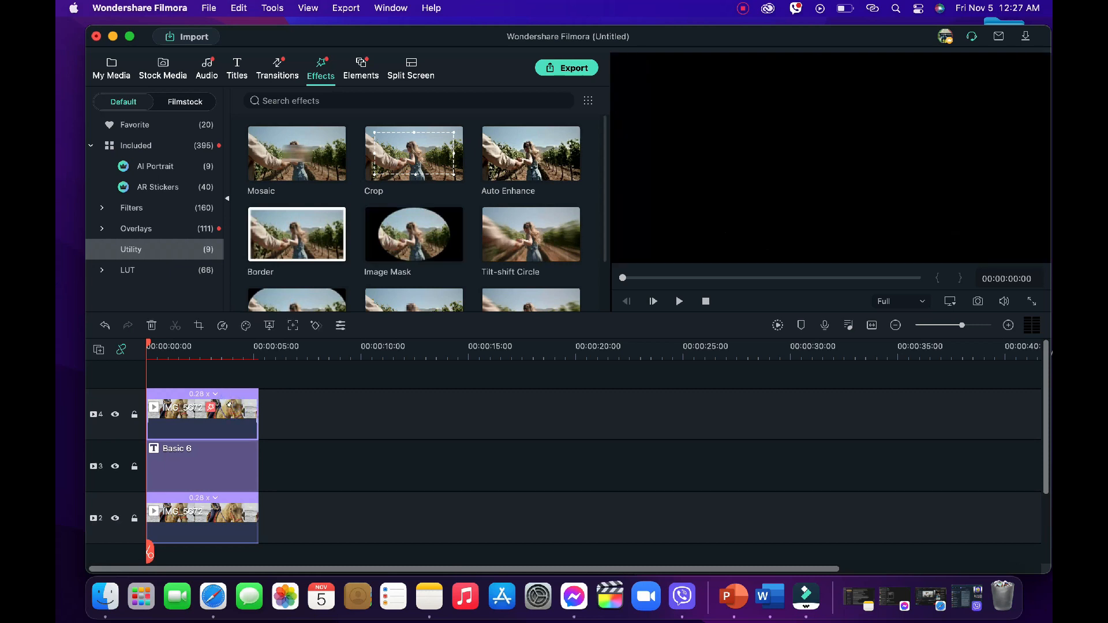
double_click(229, 405)
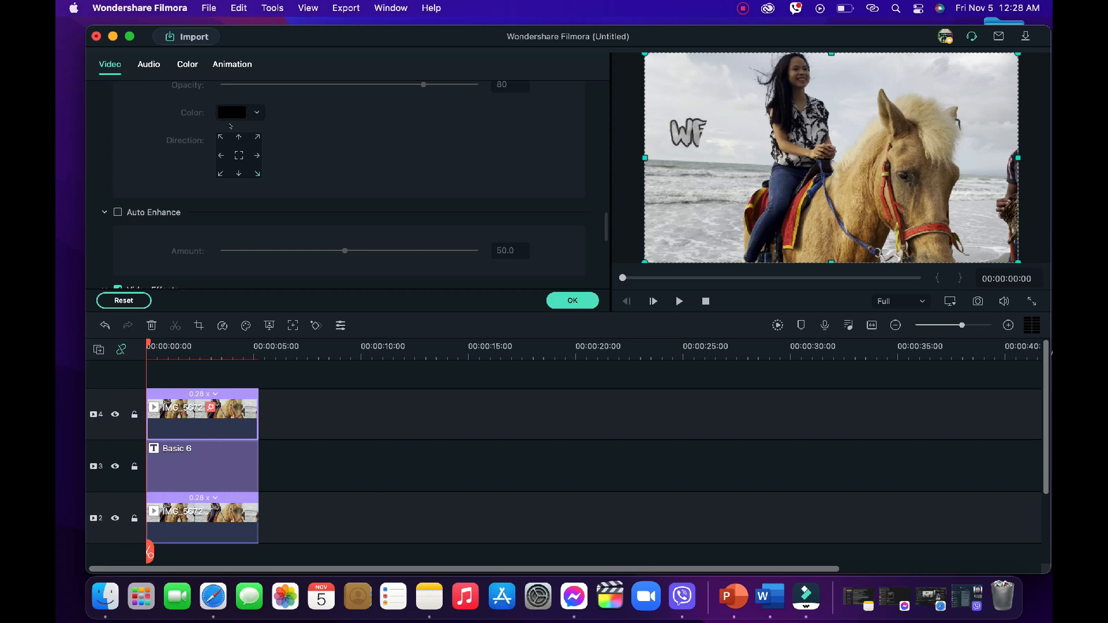
scroll(435, 209, "down", 5)
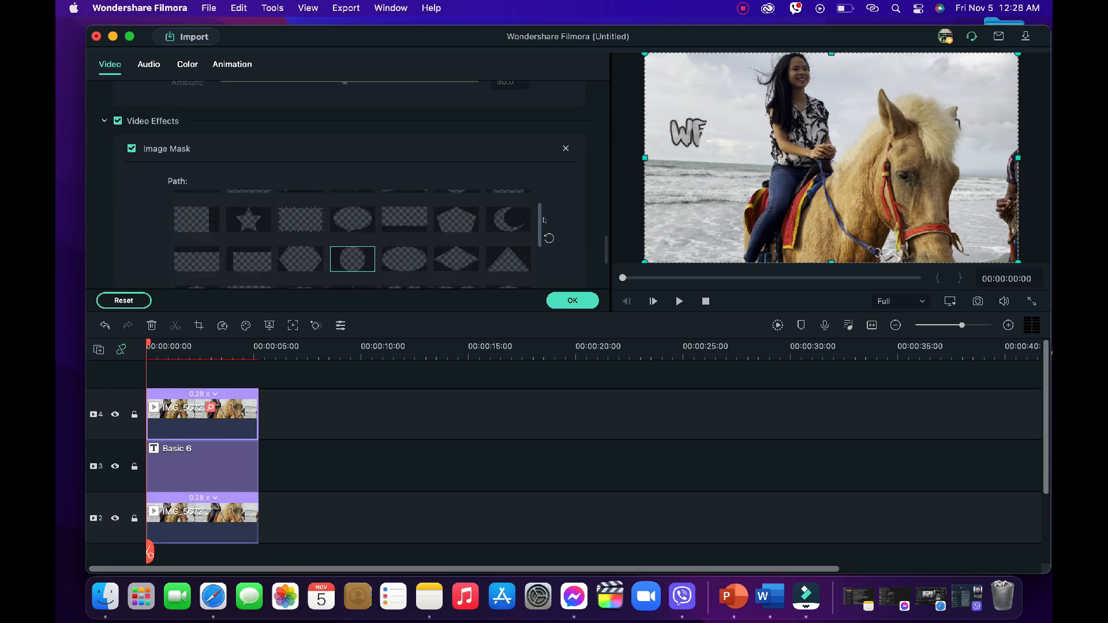
scroll(526, 223, "up", 3)
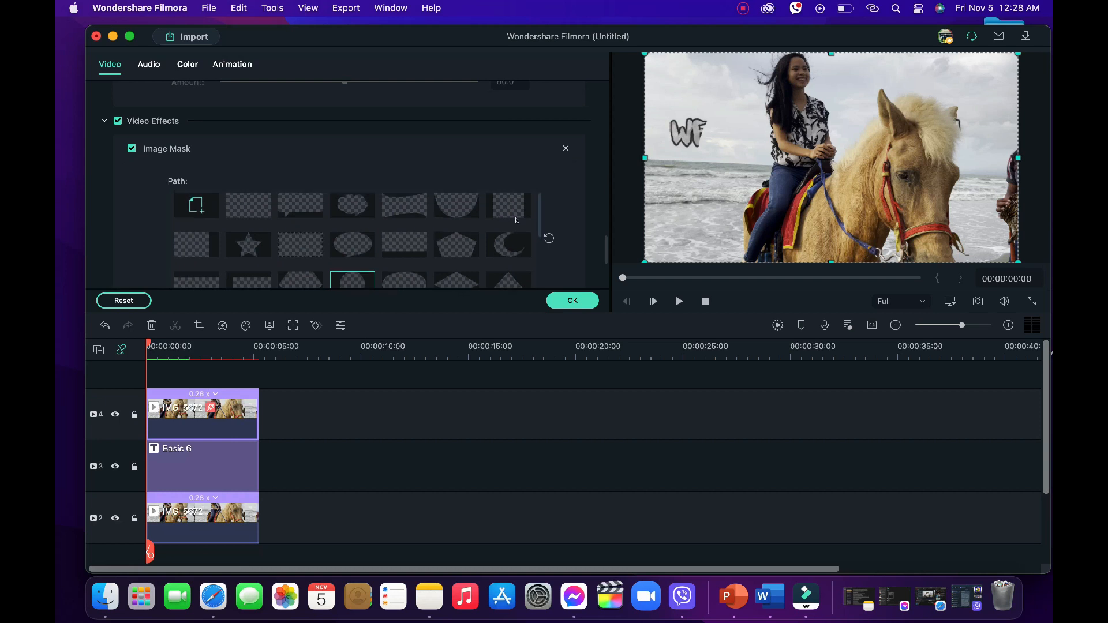
left_click(509, 206)
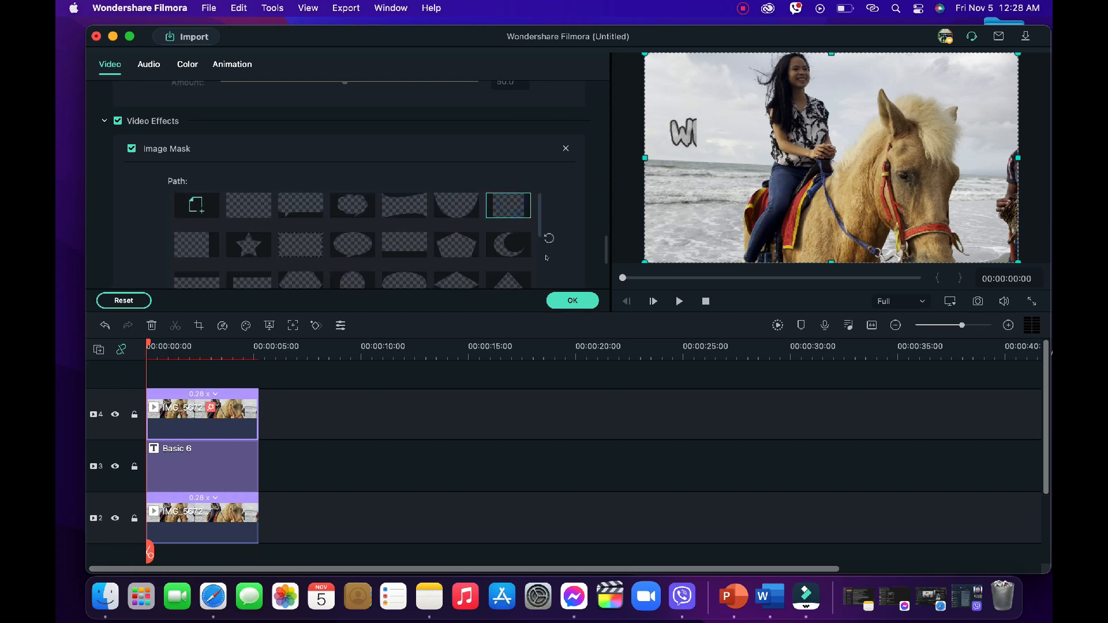
scroll(534, 242, "down", 5)
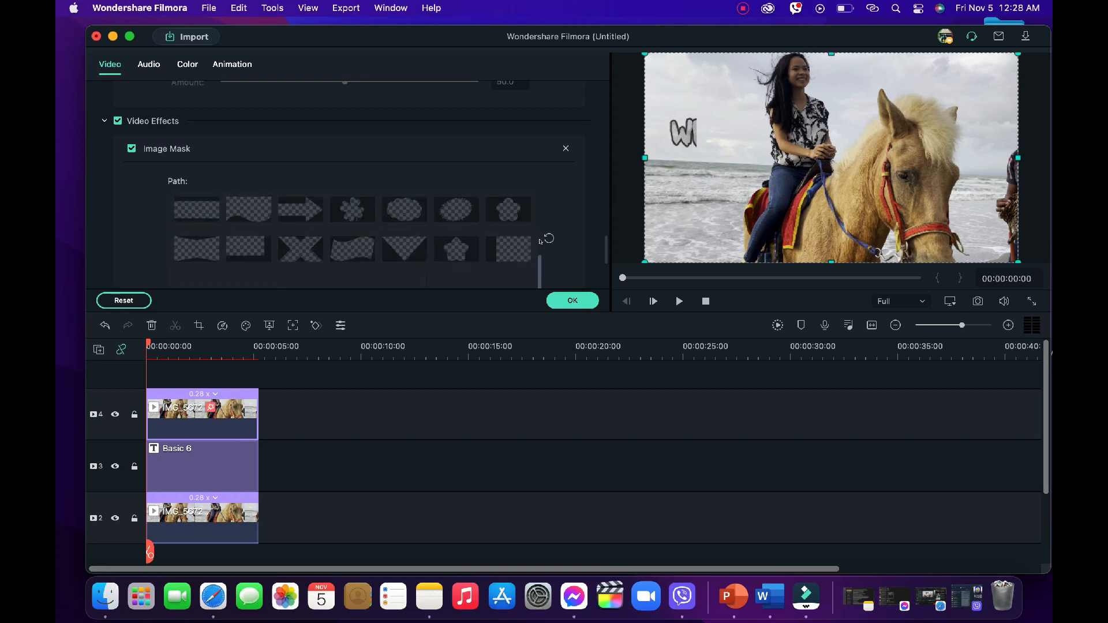
scroll(551, 241, "down", 5)
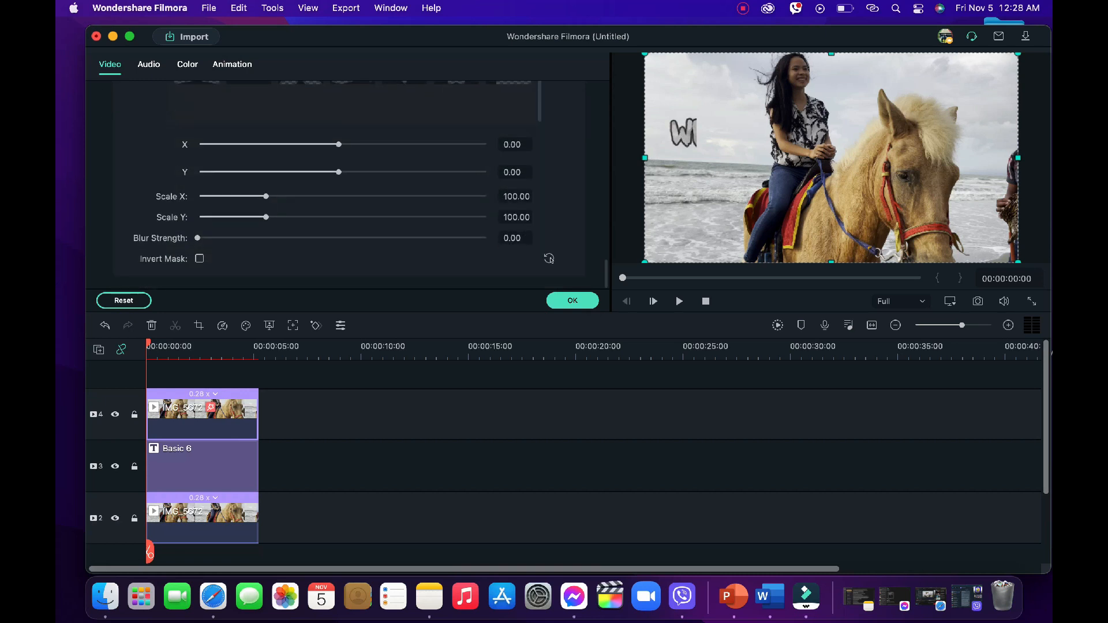
- Lock track 2 and narrow the track 4 clip's image mask to Scale X 21.71 with X at -162.4
left_click(135, 519)
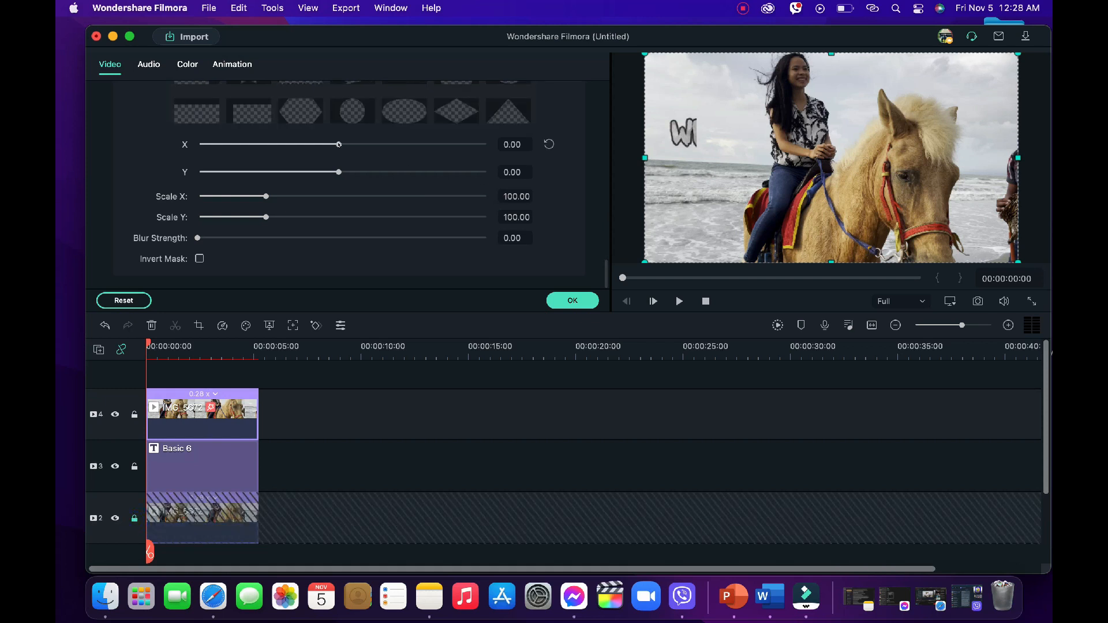
left_click_drag(265, 196, 225, 196)
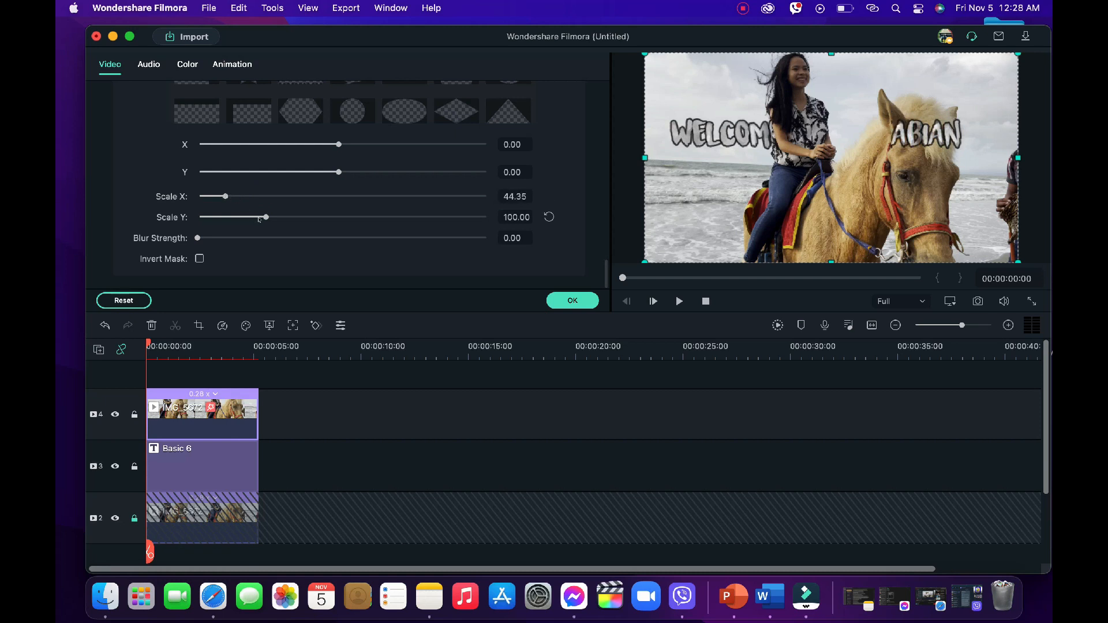
left_click_drag(336, 144, 326, 145)
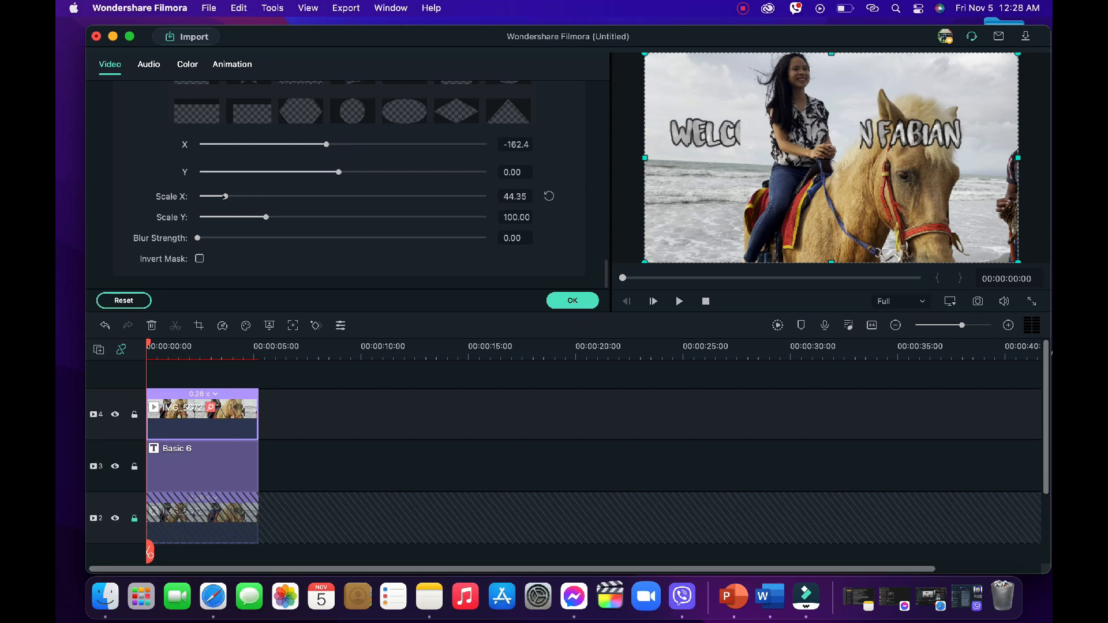
left_click_drag(225, 196, 217, 196)
left_click_drag(211, 197, 209, 196)
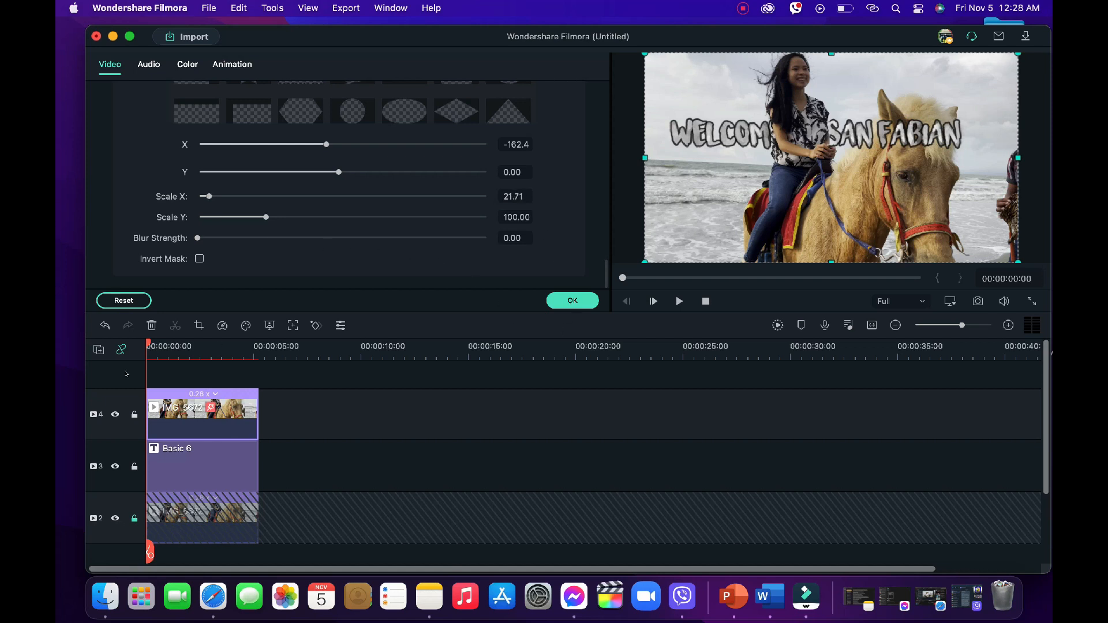
- Preview the sequence, then at 00:00:03:00 adjust the image mask to X -196.4 and Scale X 25.23
key("space")
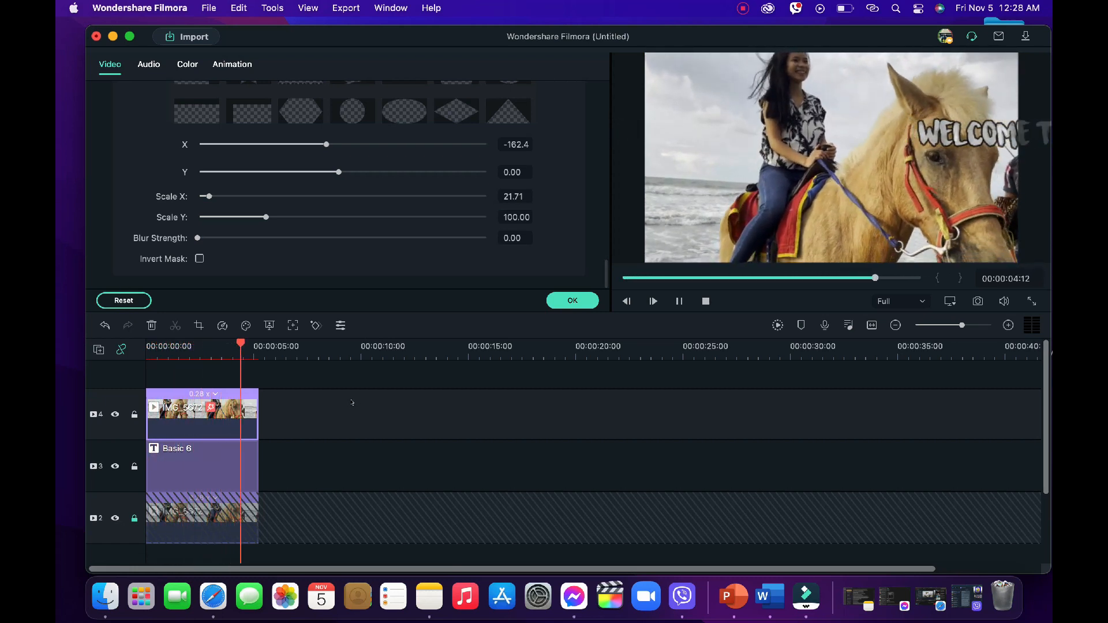
left_click(241, 343)
left_click_drag(241, 343, 210, 345)
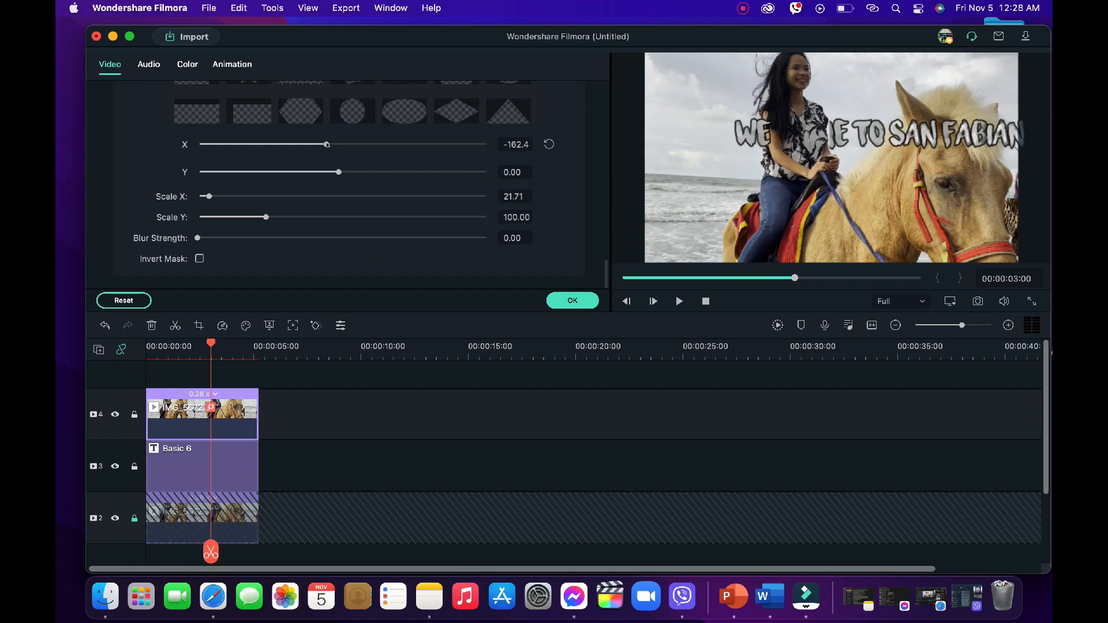
left_click_drag(327, 145, 323, 145)
left_click_drag(209, 197, 212, 197)
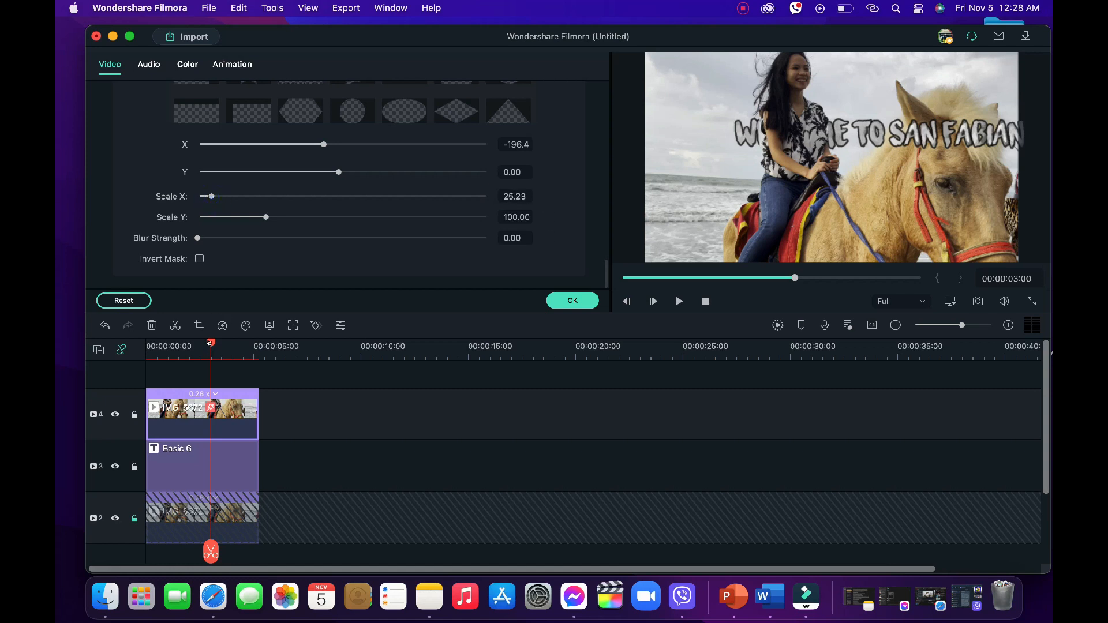
- Replay from the start, set the image mask's X to -175.4 at 00:00:01:06, and accept the clip settings
left_click_drag(210, 343, 93, 340)
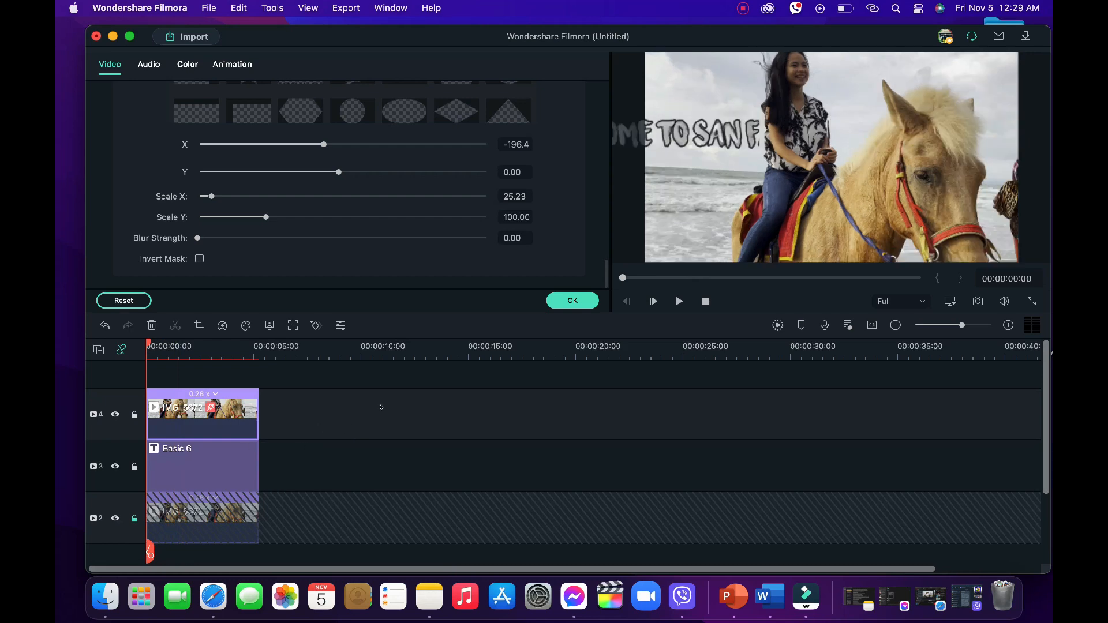
key("space")
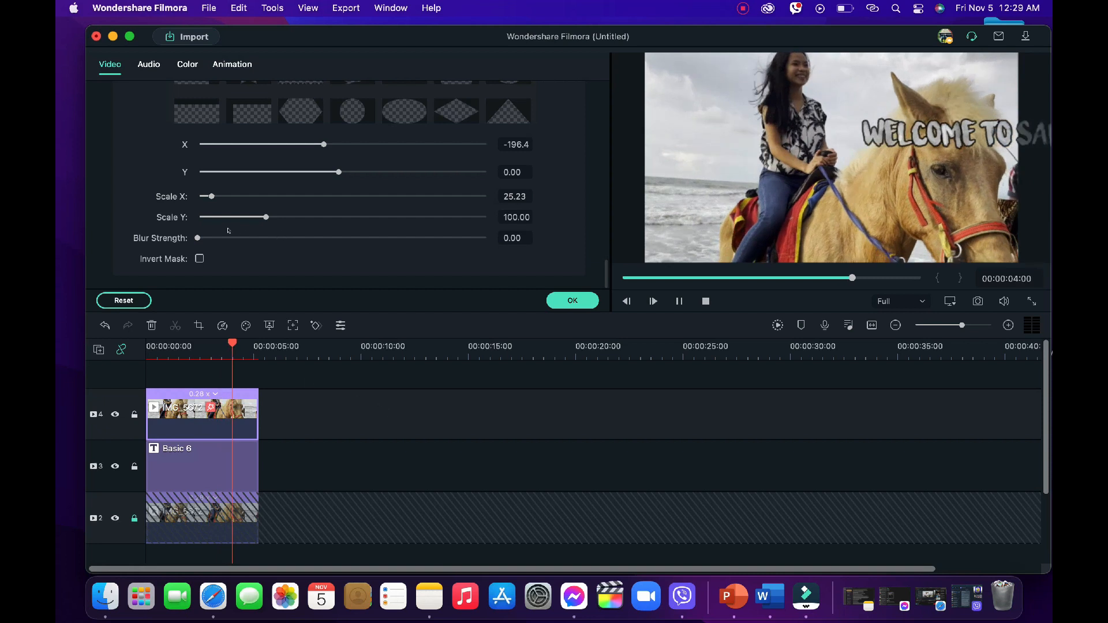
key("space")
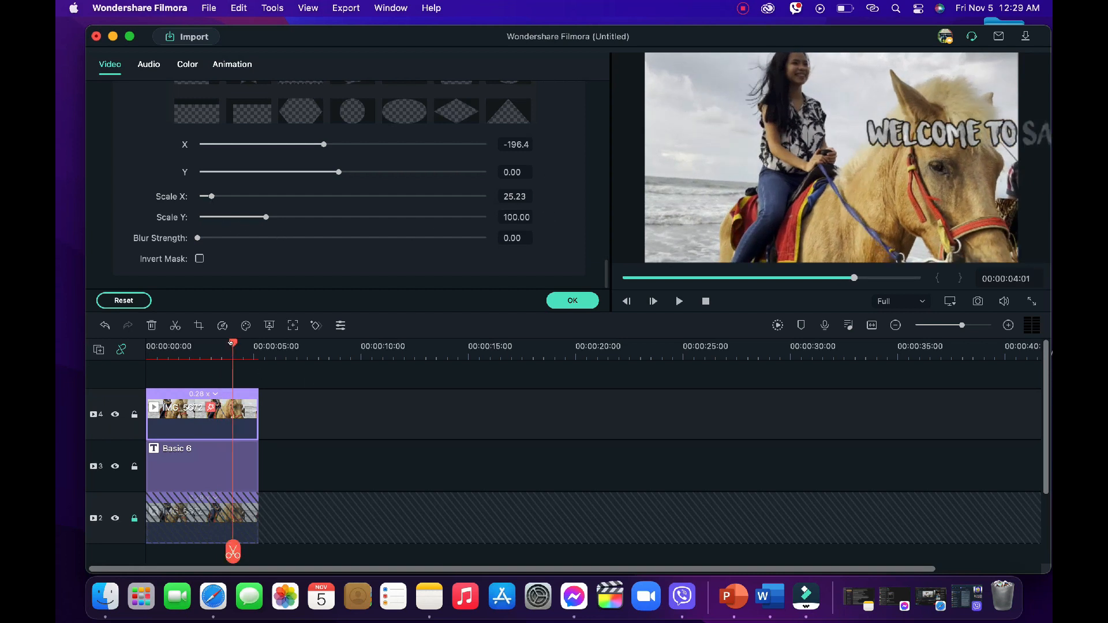
left_click_drag(231, 343, 171, 348)
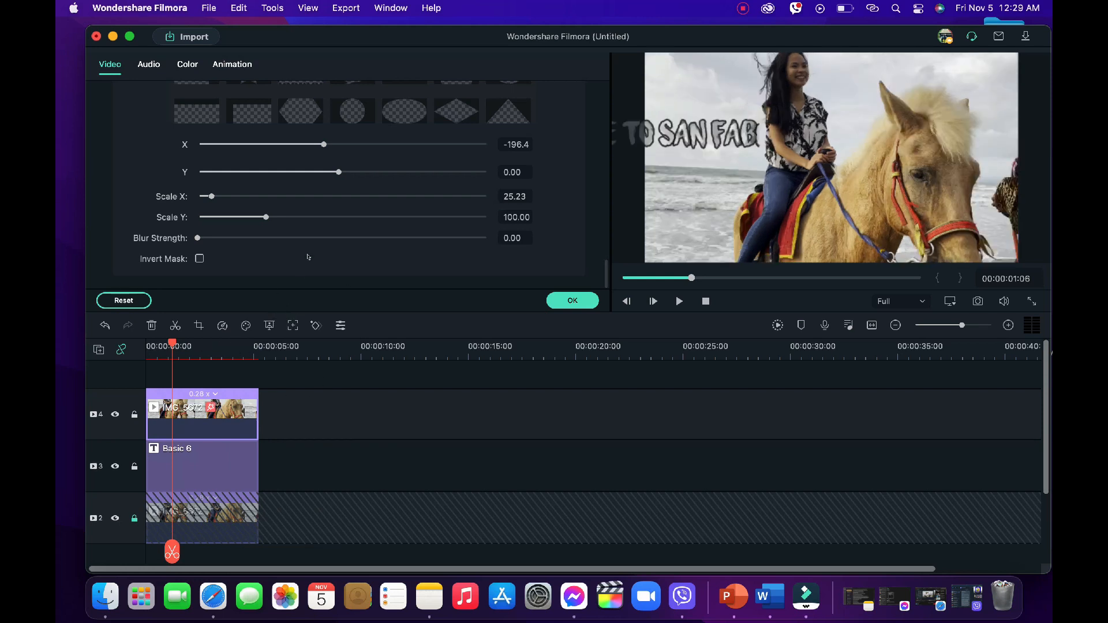
left_click_drag(324, 145, 325, 145)
left_click(566, 300)
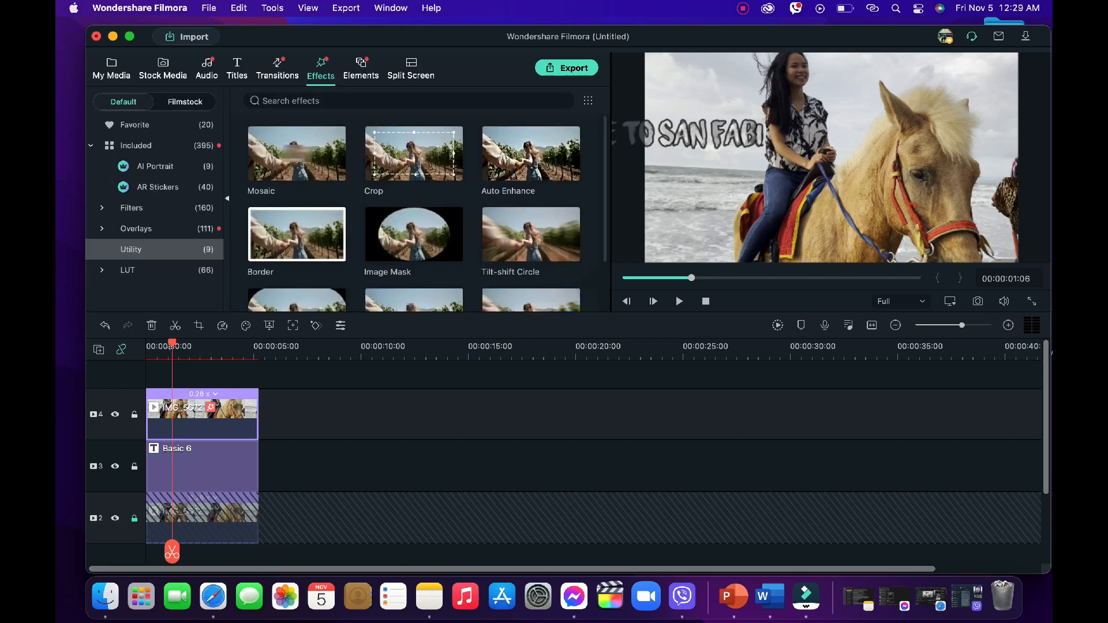
- Play the masked title sequence from the start and return the playhead to the beginning
left_click_drag(168, 341, 147, 343)
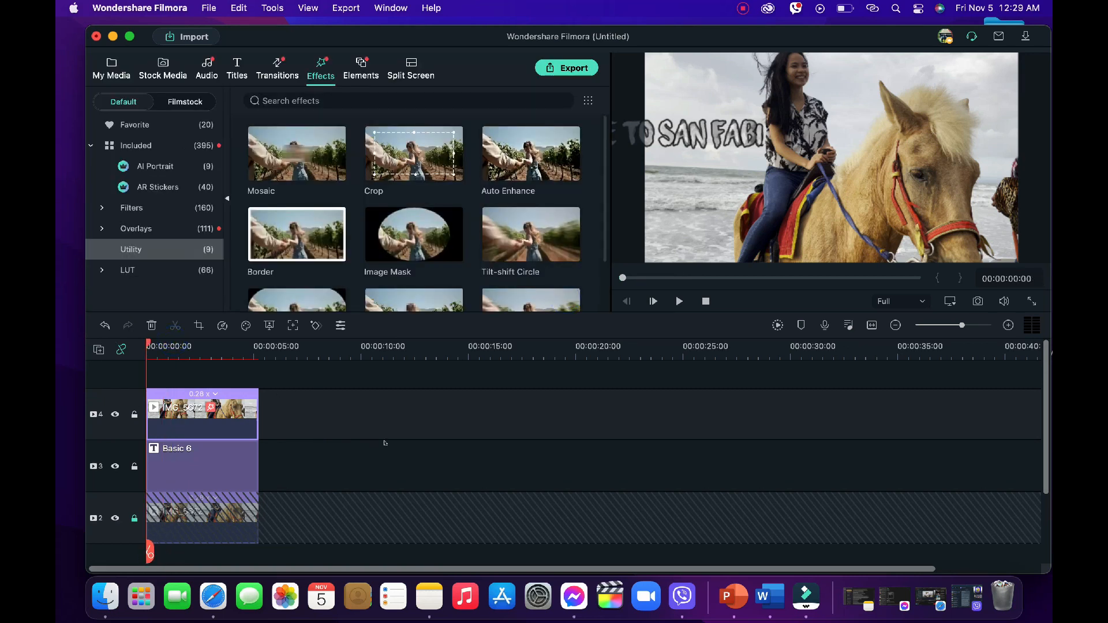
key("space")
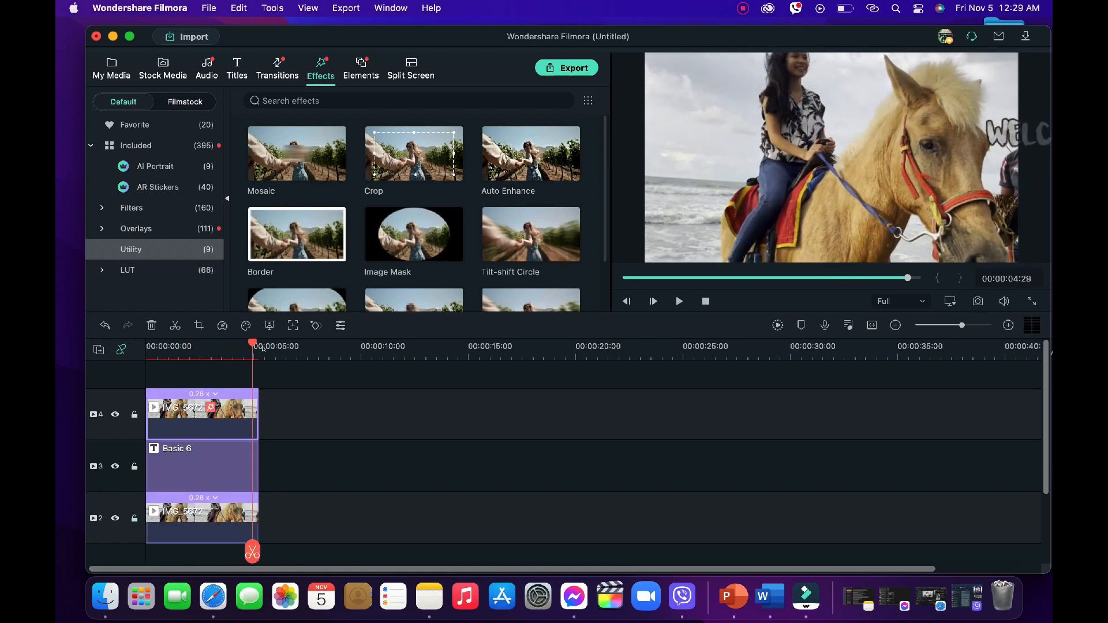
left_click_drag(251, 344, 146, 344)
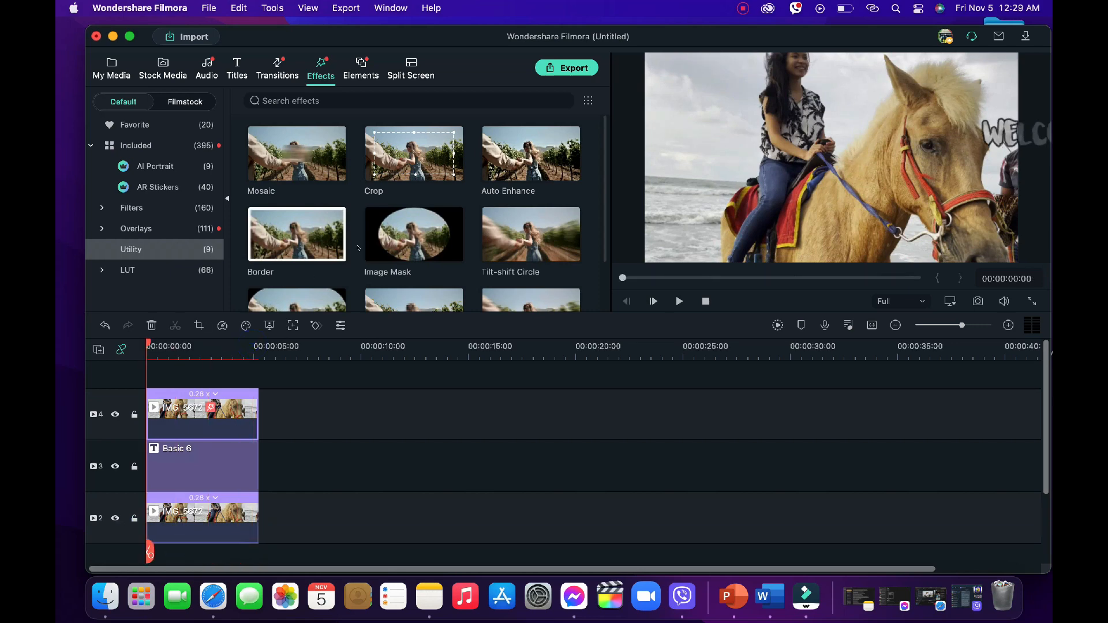
- Set the image mask's Blur Strength to 100 on the track 4 clip and accept the clip settings
scroll(361, 258, "down", 3)
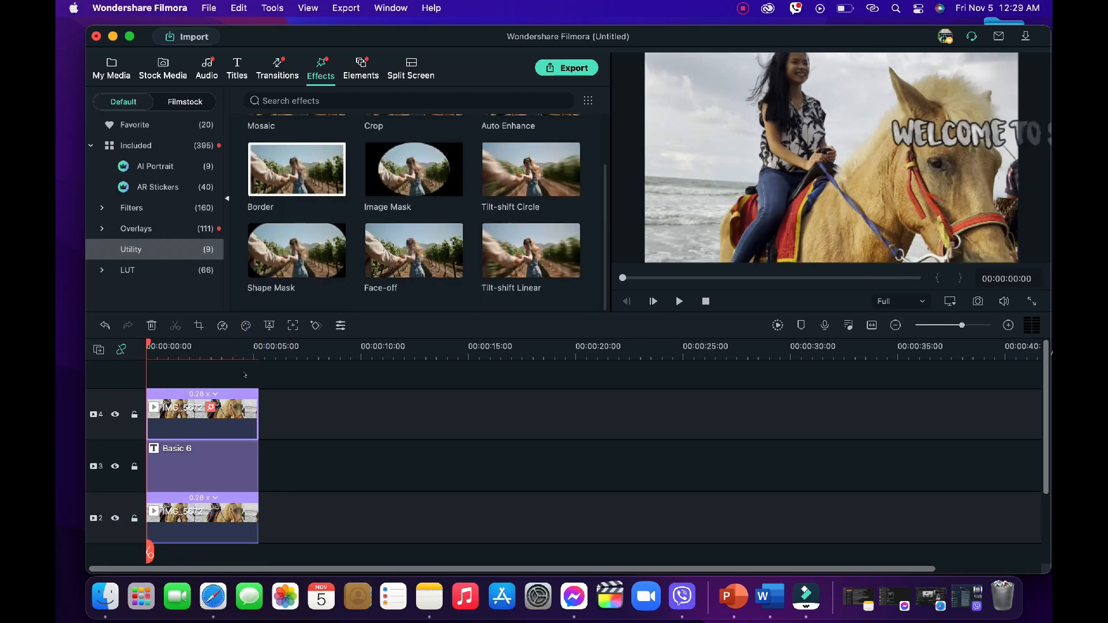
double_click(231, 407)
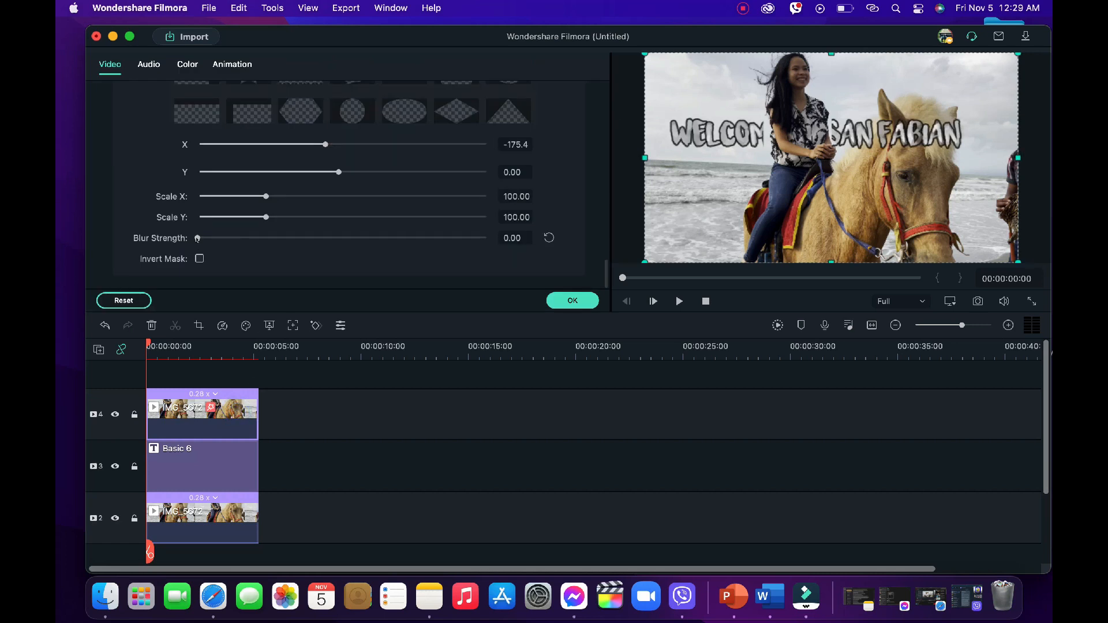
left_click_drag(198, 237, 488, 237)
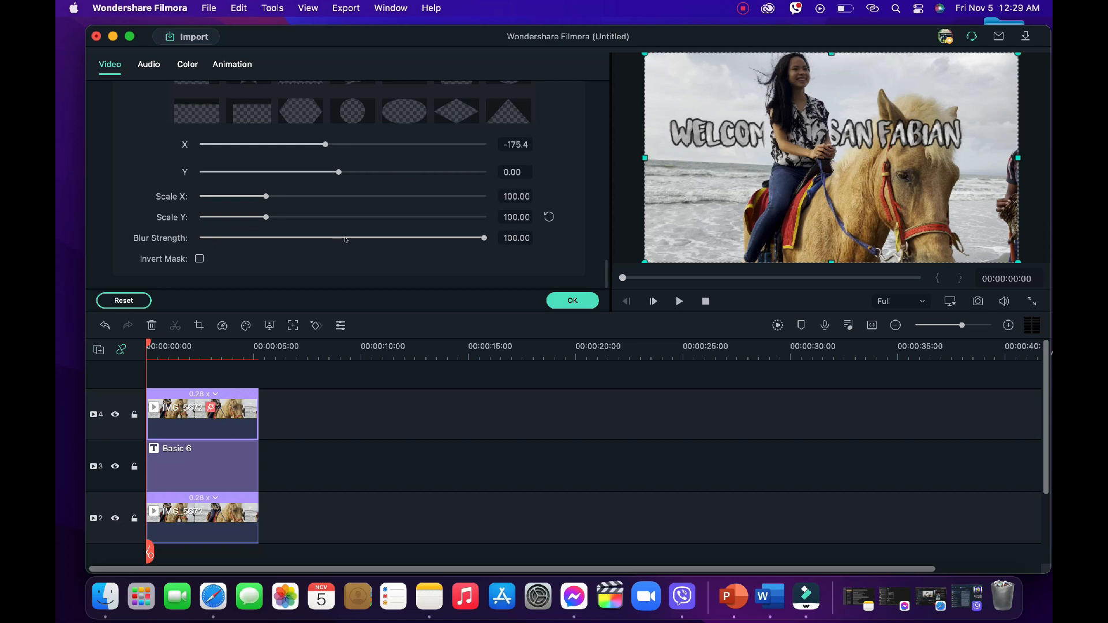
left_click(570, 299)
- Play back the sequence to review the blurred mask edges and return the playhead to the start
key("space")
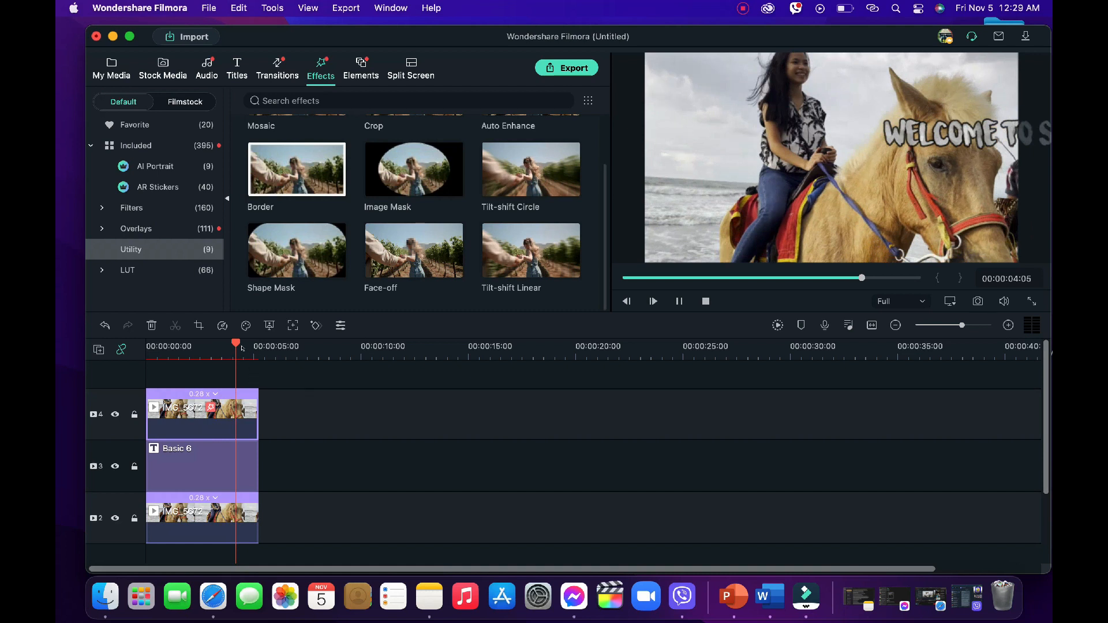
key("space")
left_click_drag(237, 552, 148, 553)
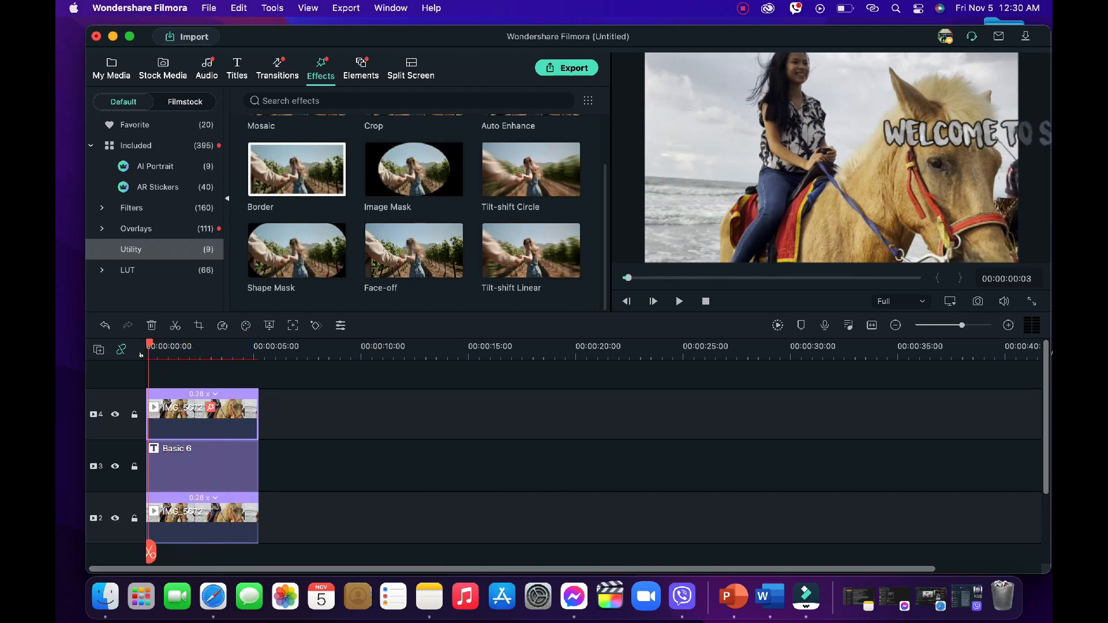
left_click(742, 8)
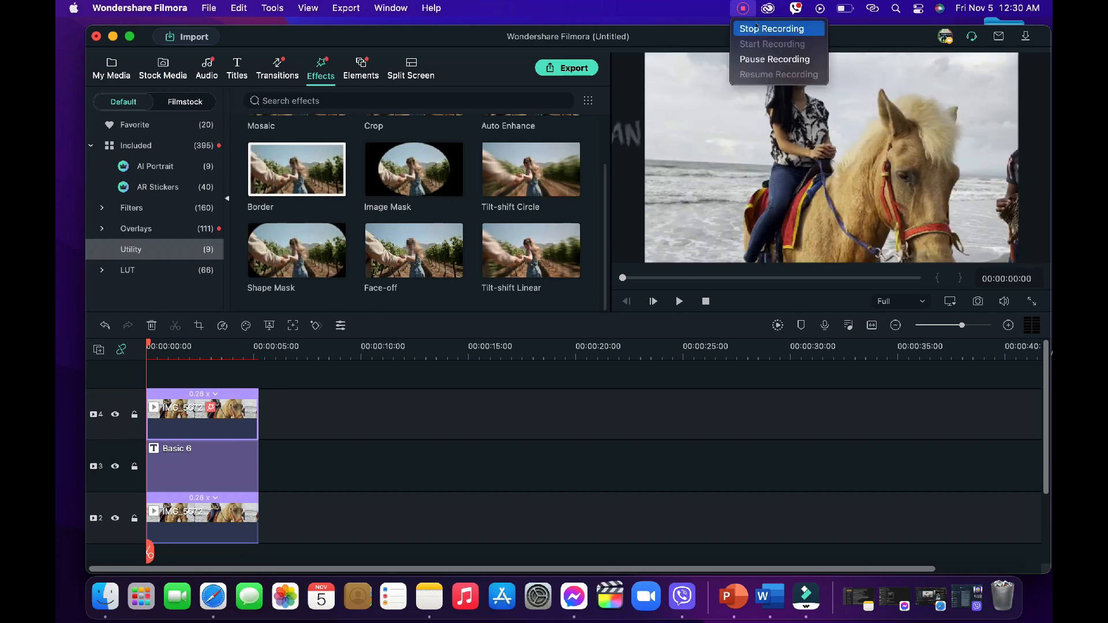